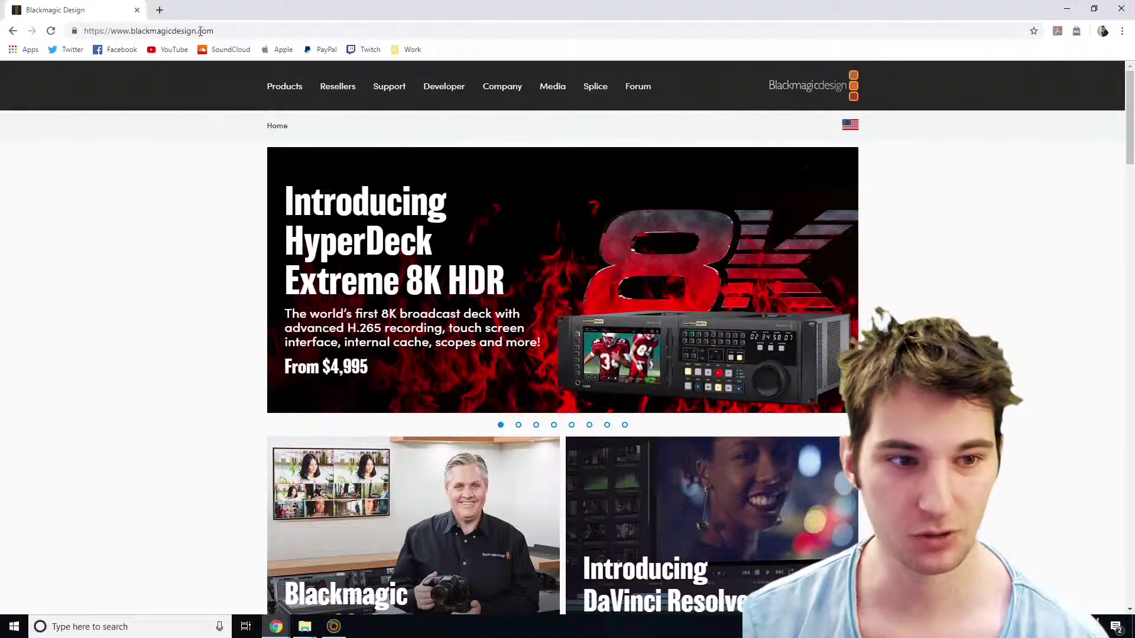
Go to blackmagicdesign.com and open the DaVinci Resolve 16 product page.
{"action": "left_click", "coordinate": [244, 31]}
{"action": "type", "text": "blackma"}
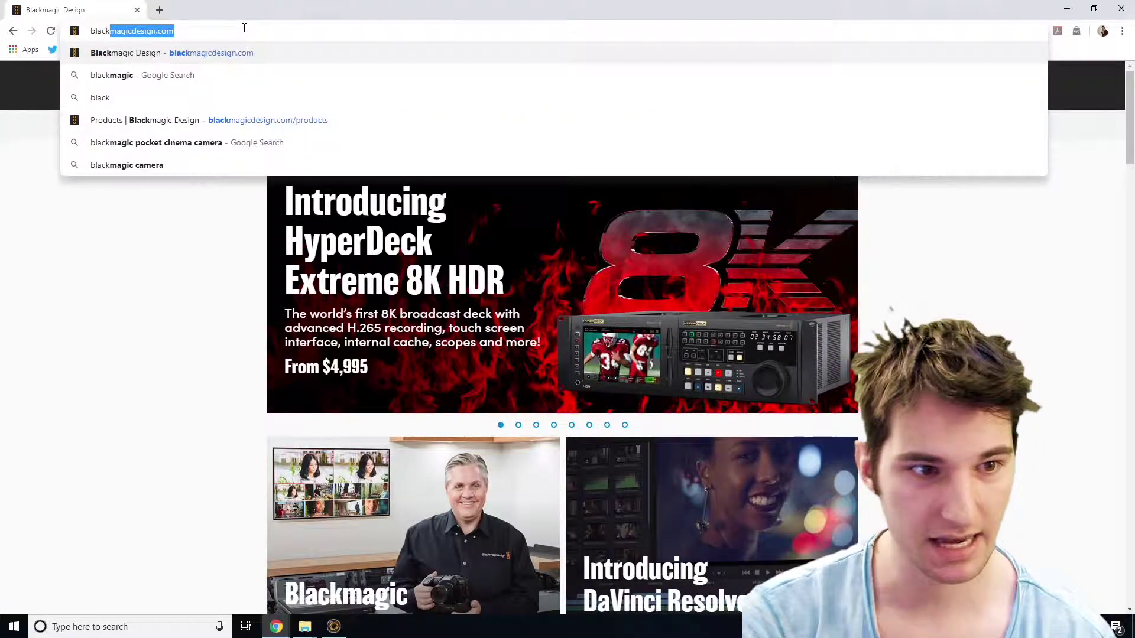
{"action": "key", "text": "Return"}
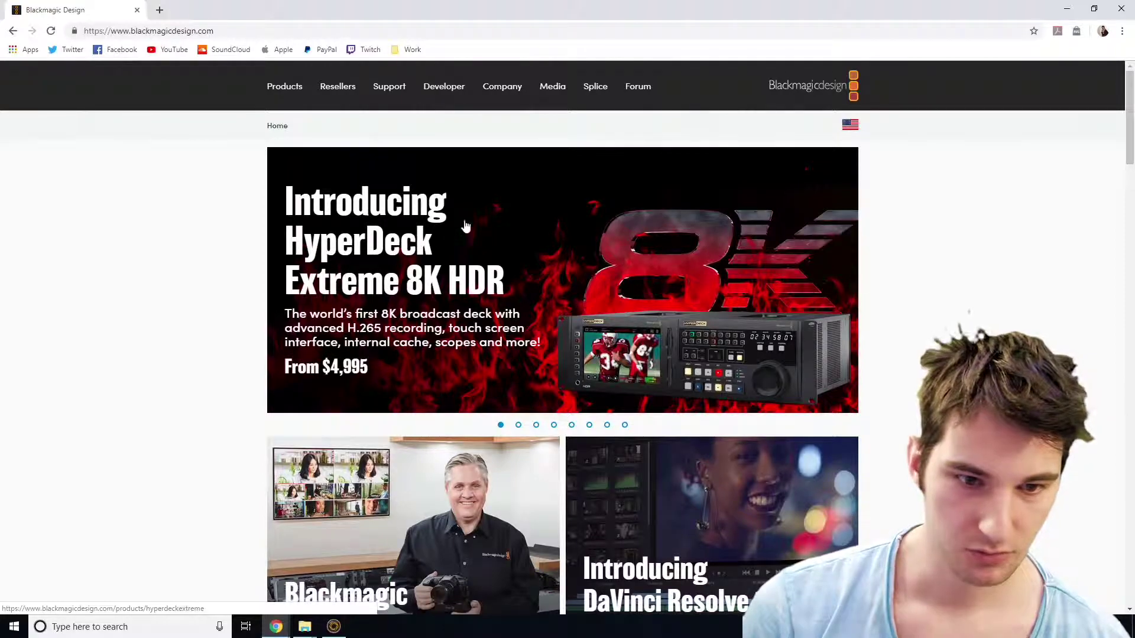
{"action": "left_click", "coordinate": [284, 87]}
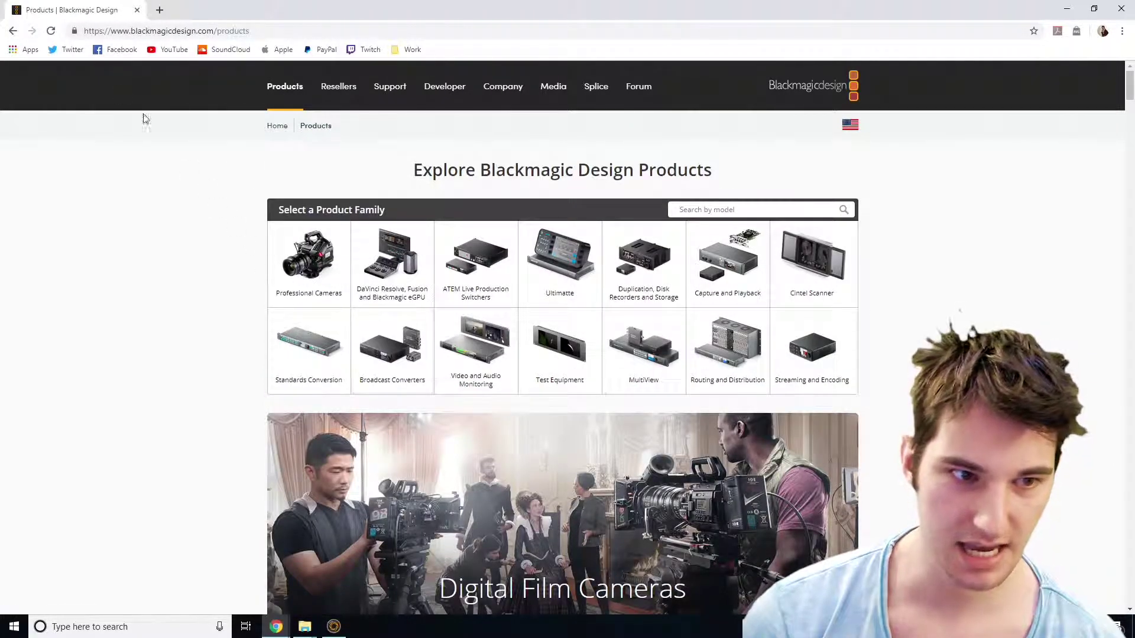
{"action": "left_click", "coordinate": [10, 31]}
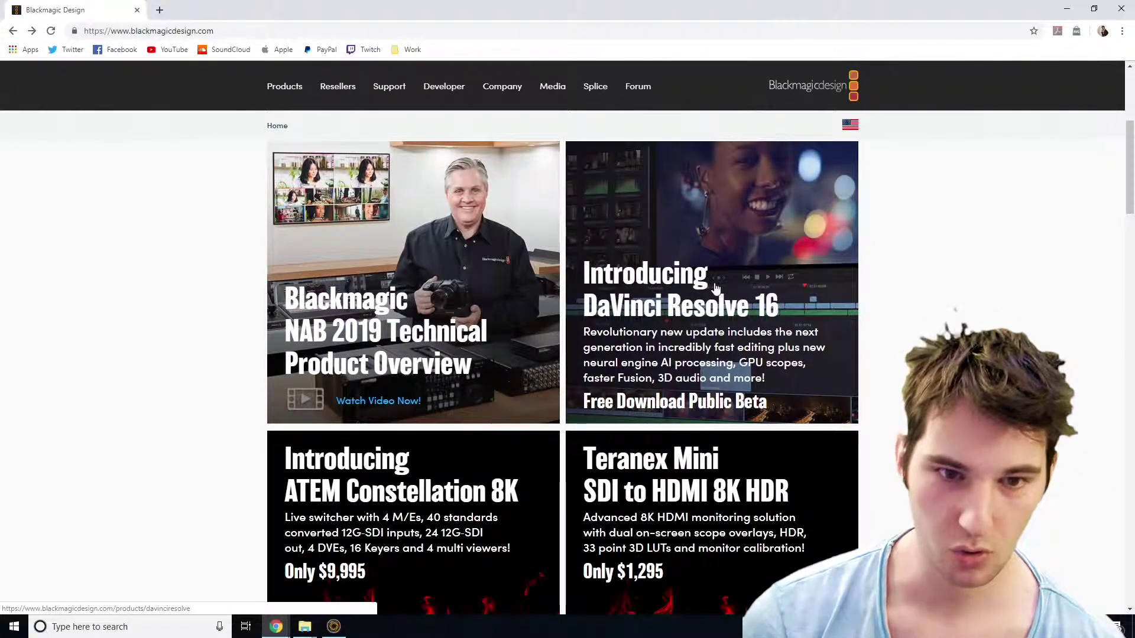
{"action": "left_click", "coordinate": [738, 229]}
{"action": "left_click_drag", "start_coordinate": [217, 31], "coordinate": [363, 33]}
{"action": "left_click", "coordinate": [363, 34]}
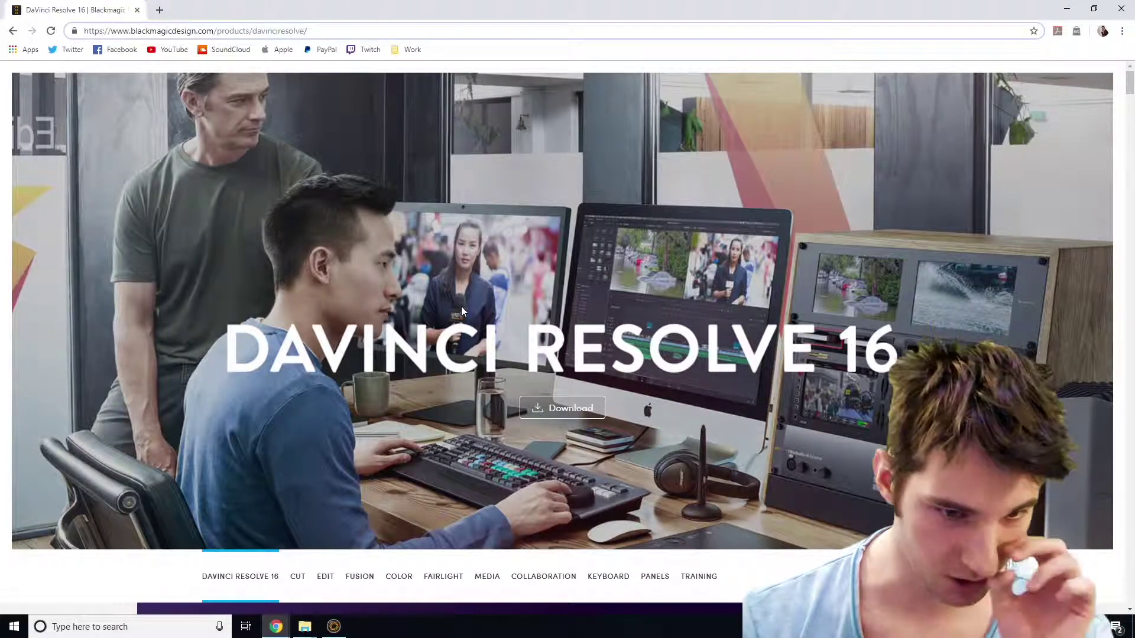
Bring up the download options and compare the DaVinci Resolve 16 and DaVinci Resolve Studio 16 editions.
{"action": "left_click", "coordinate": [559, 408]}
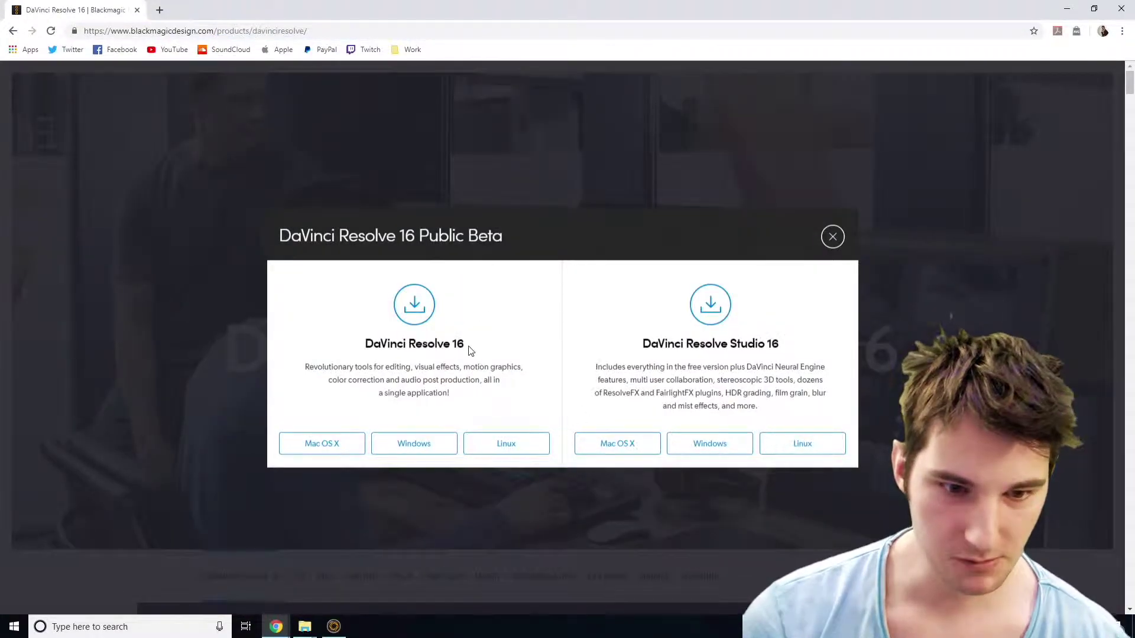
{"action": "left_click_drag", "start_coordinate": [477, 351], "coordinate": [364, 348]}
{"action": "left_click_drag", "start_coordinate": [612, 349], "coordinate": [793, 350]}
{"action": "left_click", "coordinate": [794, 349]}
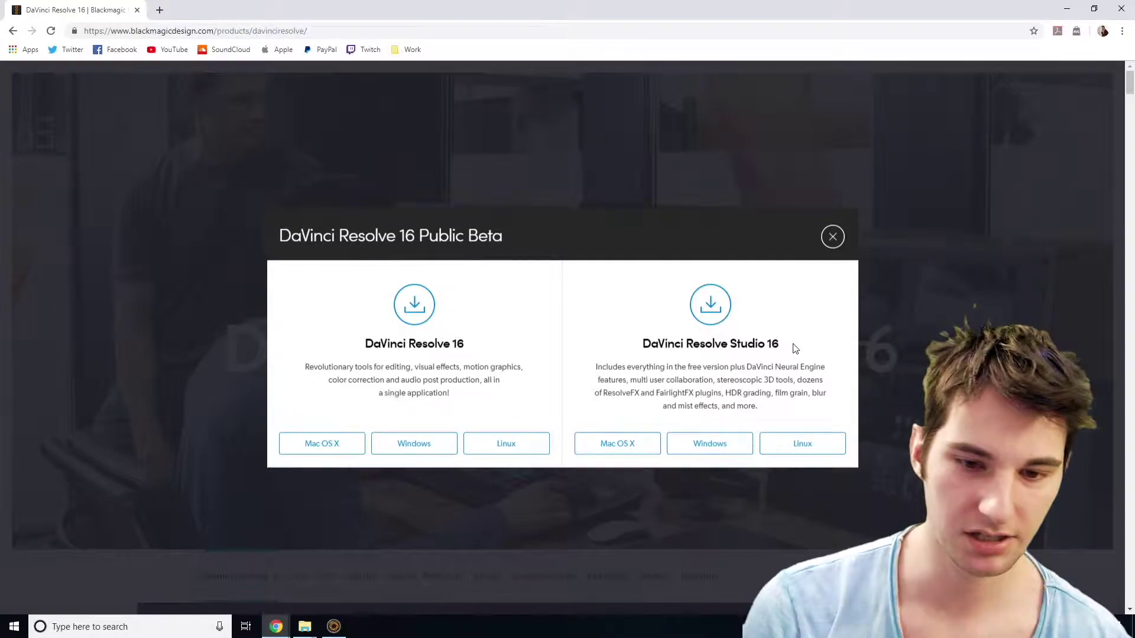
{"action": "left_click_drag", "start_coordinate": [795, 349], "coordinate": [638, 349]}
{"action": "left_click", "coordinate": [756, 351]}
{"action": "left_click_drag", "start_coordinate": [470, 346], "coordinate": [360, 346]}
{"action": "left_click", "coordinate": [481, 342]}
{"action": "left_click_drag", "start_coordinate": [765, 346], "coordinate": [736, 345]}
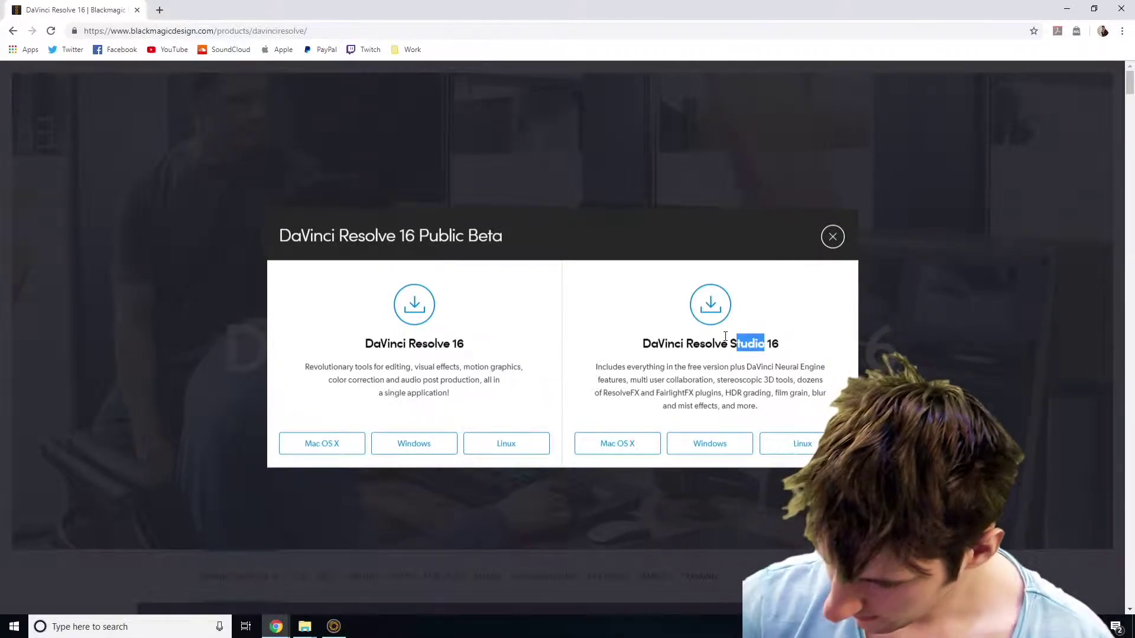
Find Resolve among the installed applications and launch it.
{"action": "left_click", "coordinate": [128, 627]}
{"action": "type", "text": "re"}
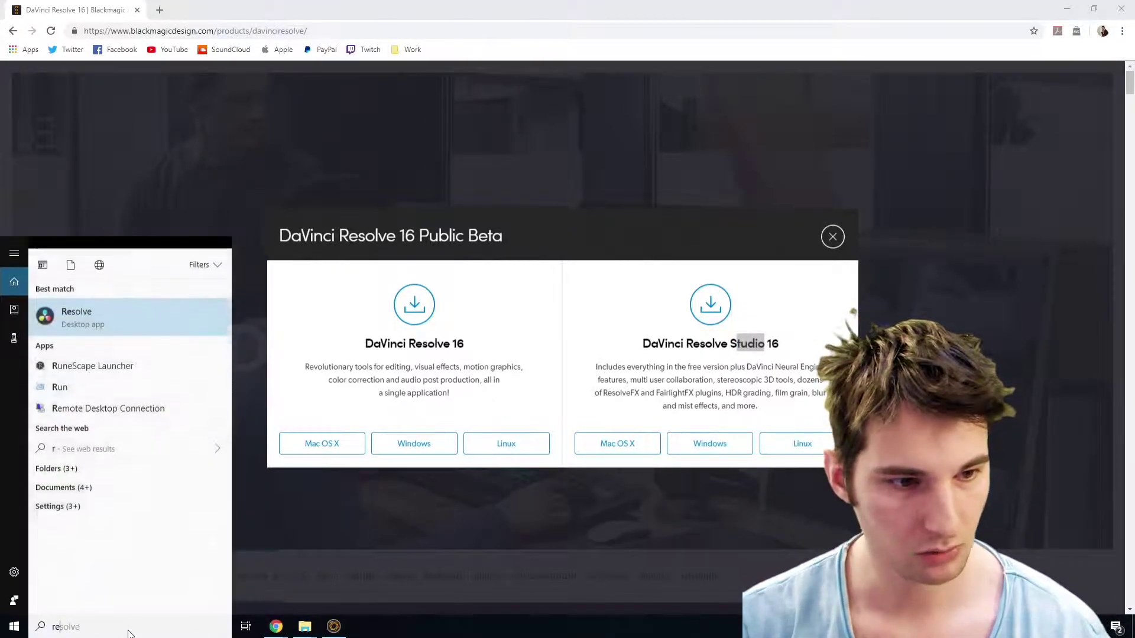
{"action": "key", "text": "Return"}
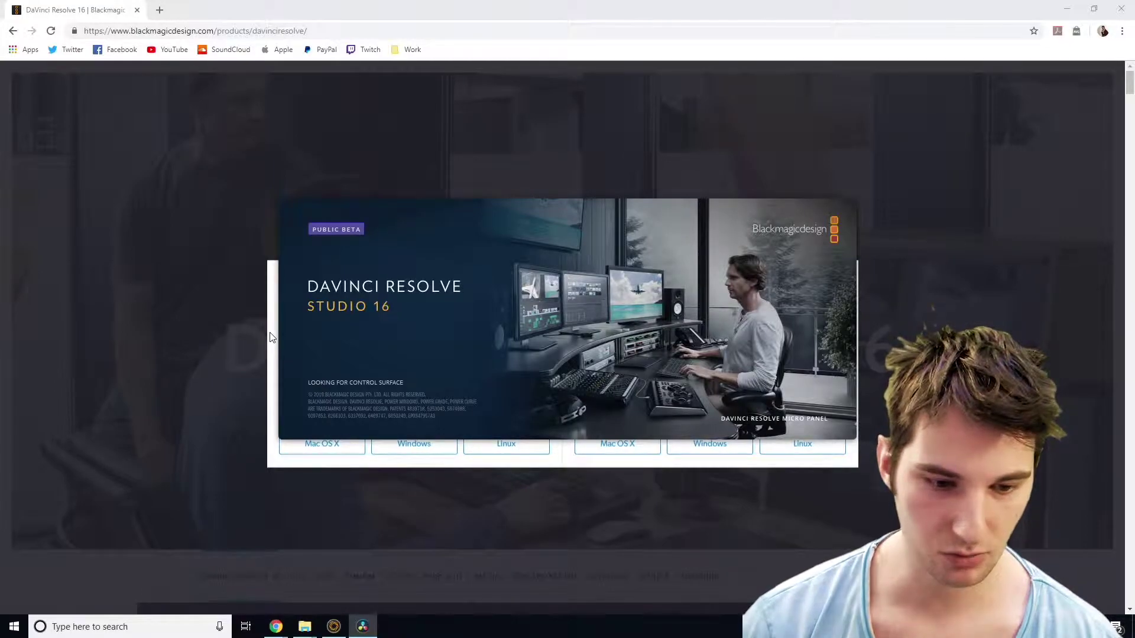
Return to the browser, highlight the free DaVinci Resolve 16 edition and close the download options.
{"action": "left_click", "coordinate": [441, 376]}
{"action": "left_click_drag", "start_coordinate": [479, 348], "coordinate": [363, 344]}
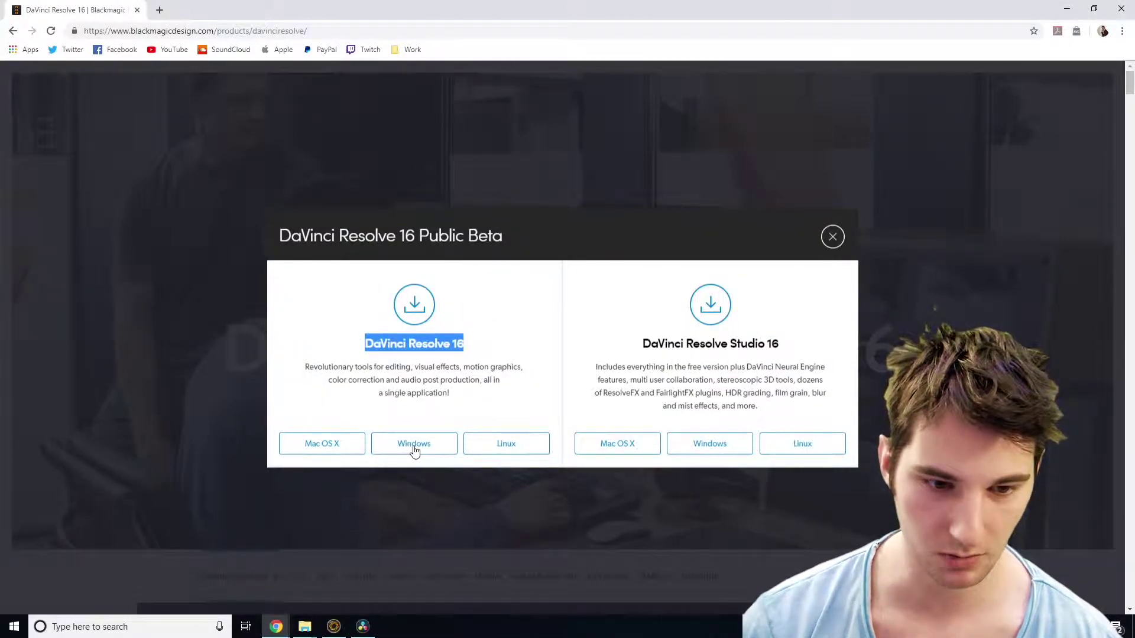
{"action": "left_click", "coordinate": [833, 236]}
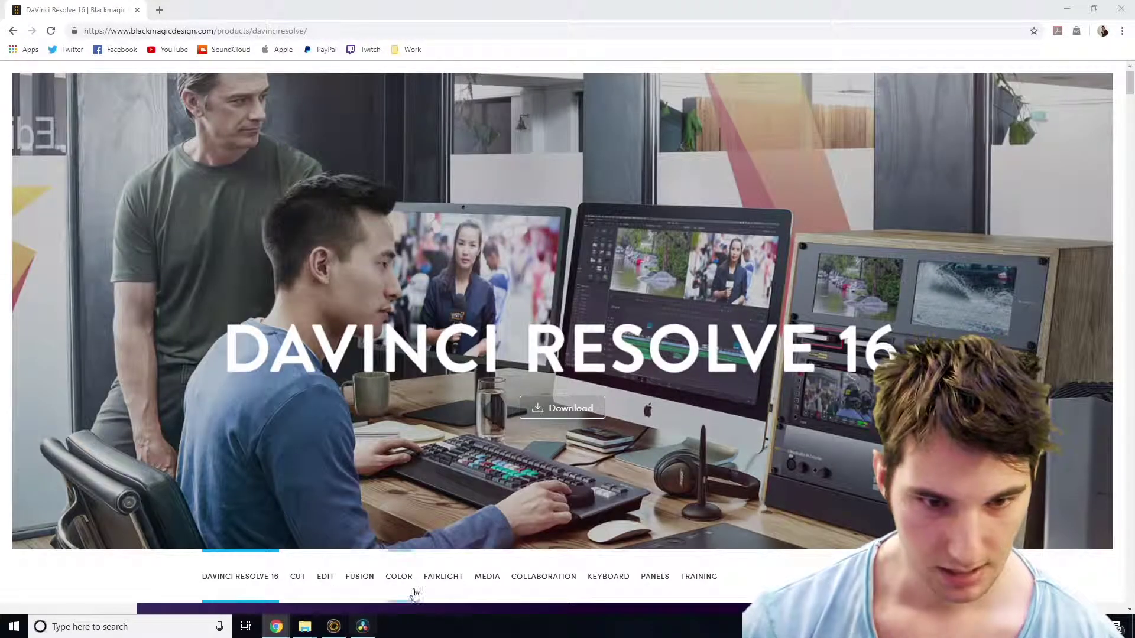
Switch to DaVinci Resolve and upgrade the database "14".
{"action": "mouse_move", "coordinate": [362, 626]}
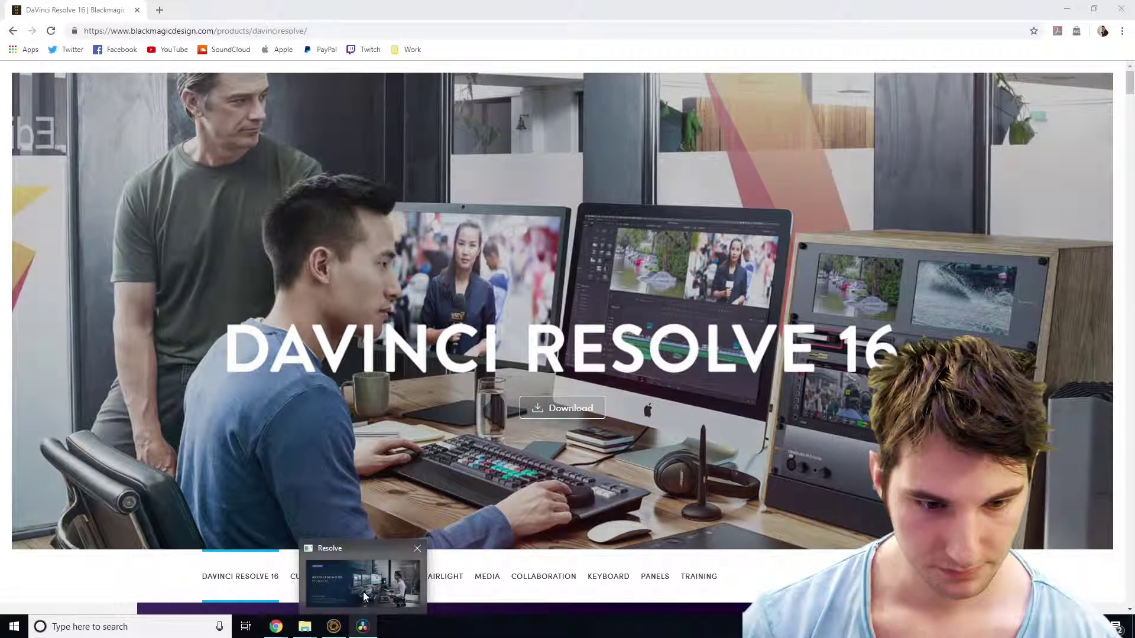
{"action": "left_click", "coordinate": [364, 598]}
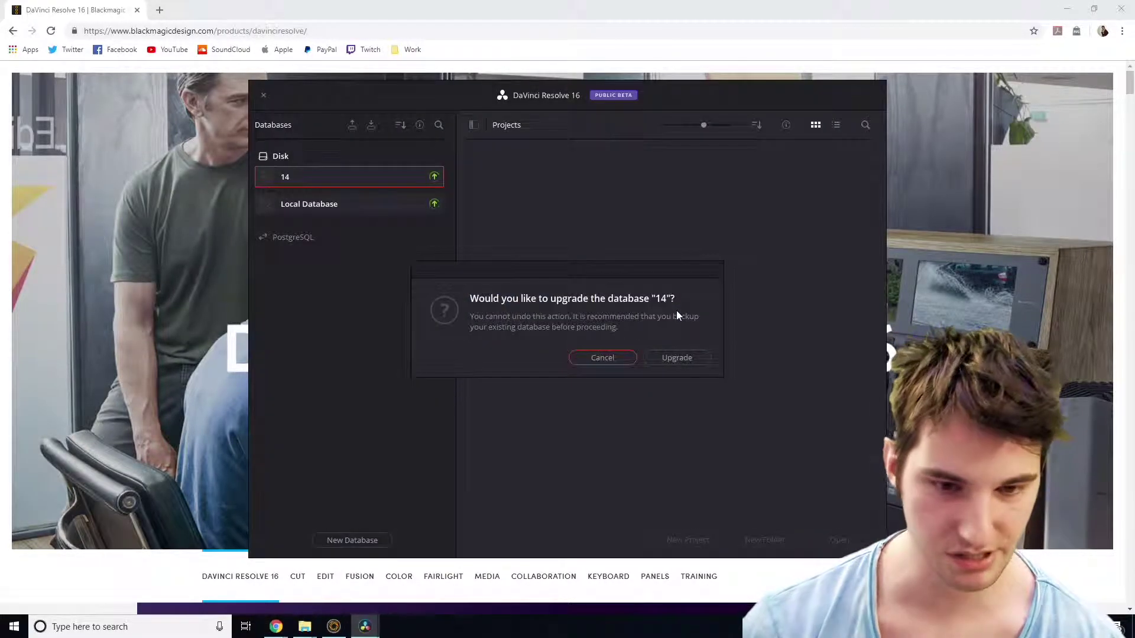
{"action": "left_click", "coordinate": [672, 359]}
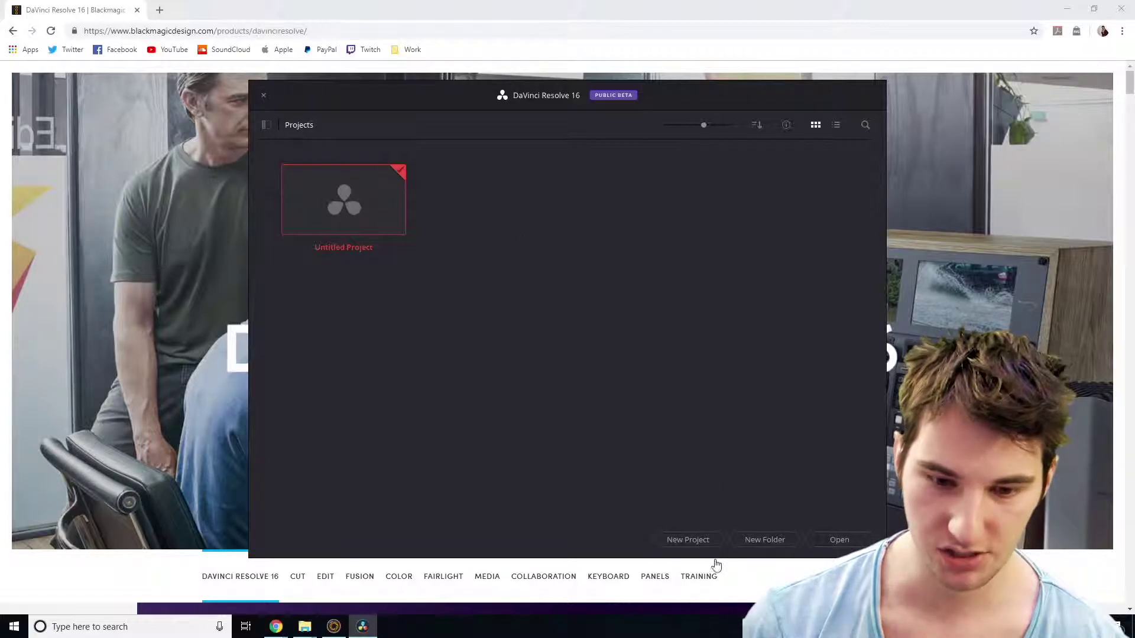
Create a new project named Editing.
{"action": "left_click", "coordinate": [686, 538]}
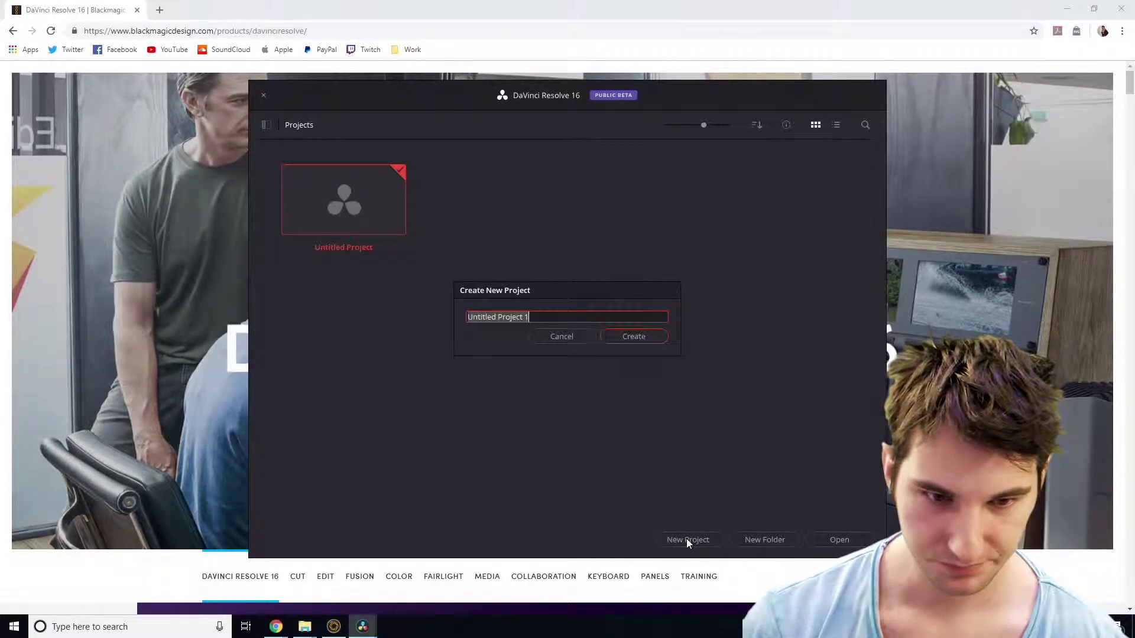
{"action": "type", "text": "E"}
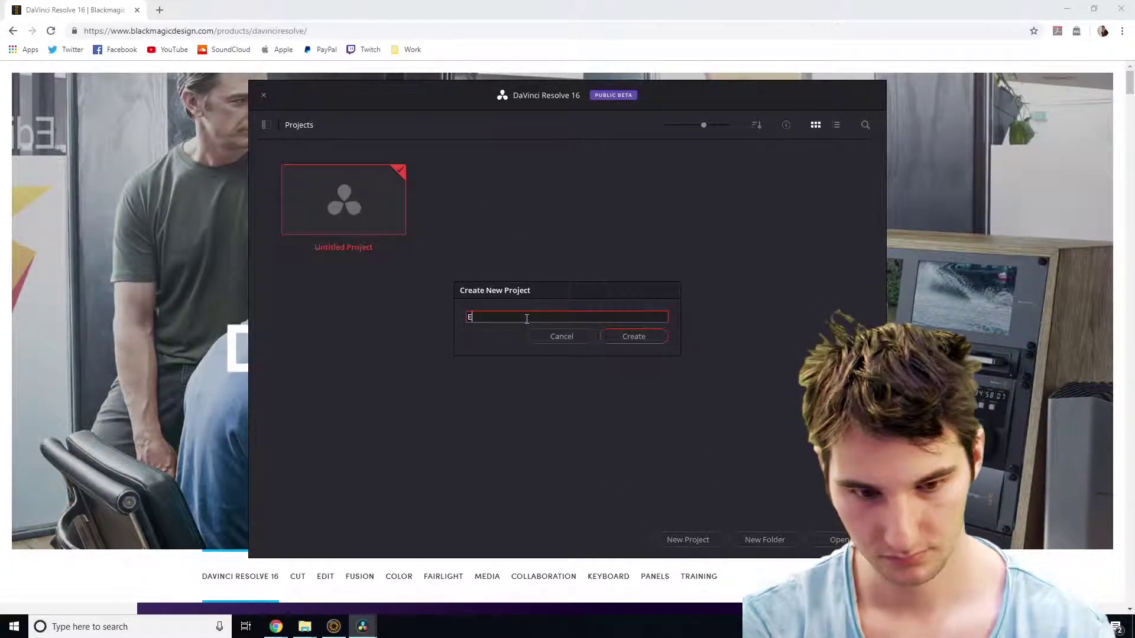
{"action": "type", "text": "diting"}
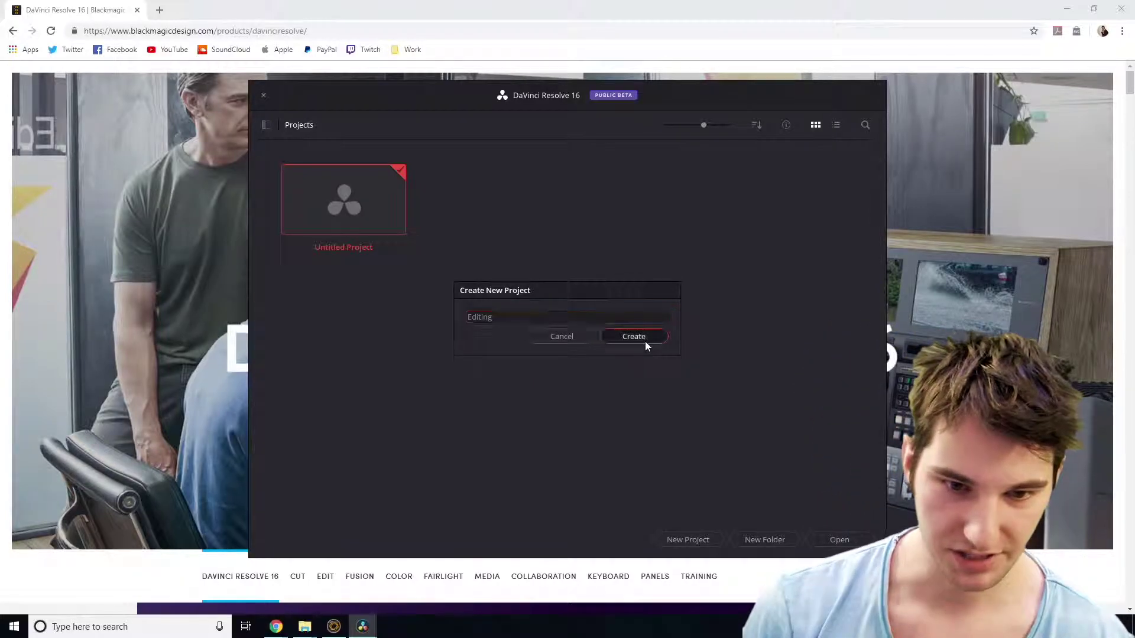
{"action": "left_click", "coordinate": [645, 341]}
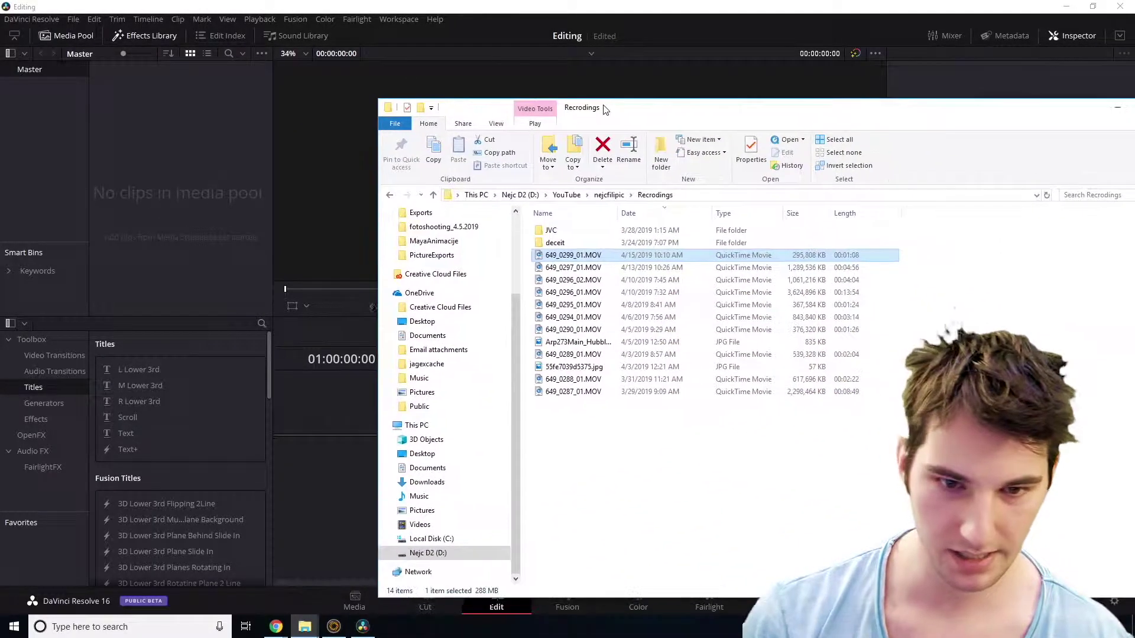
Import 649_0299_01.MOV from the Recrodings folder into the media pool and change the timeline frame rate to match the clip.
{"action": "left_click", "coordinate": [579, 259]}
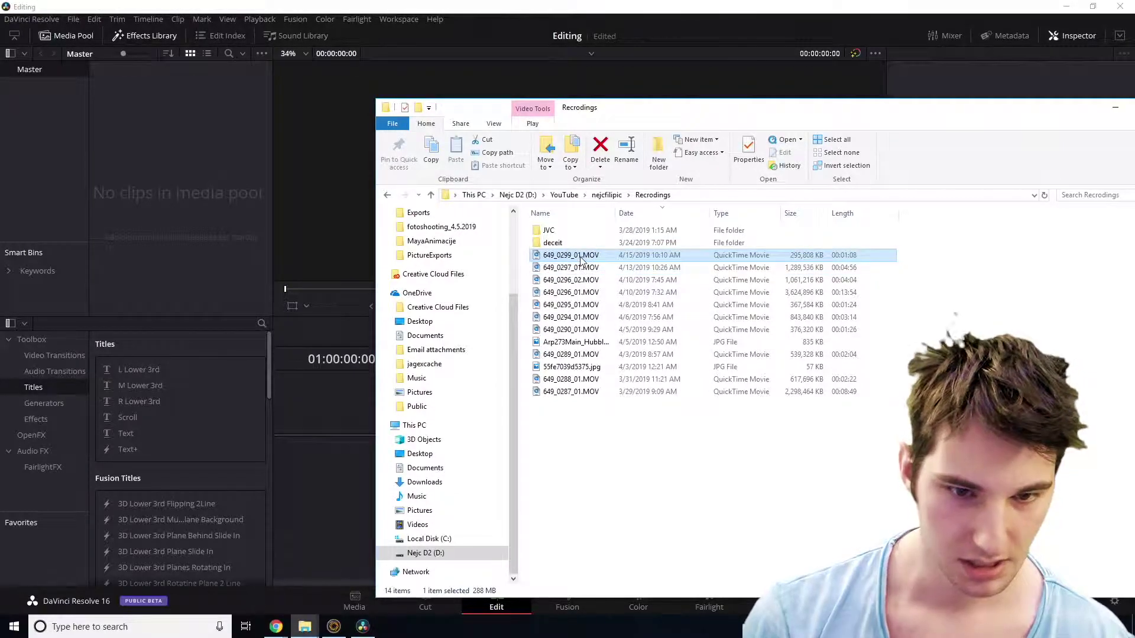
{"action": "left_click_drag", "start_coordinate": [583, 260], "coordinate": [192, 152]}
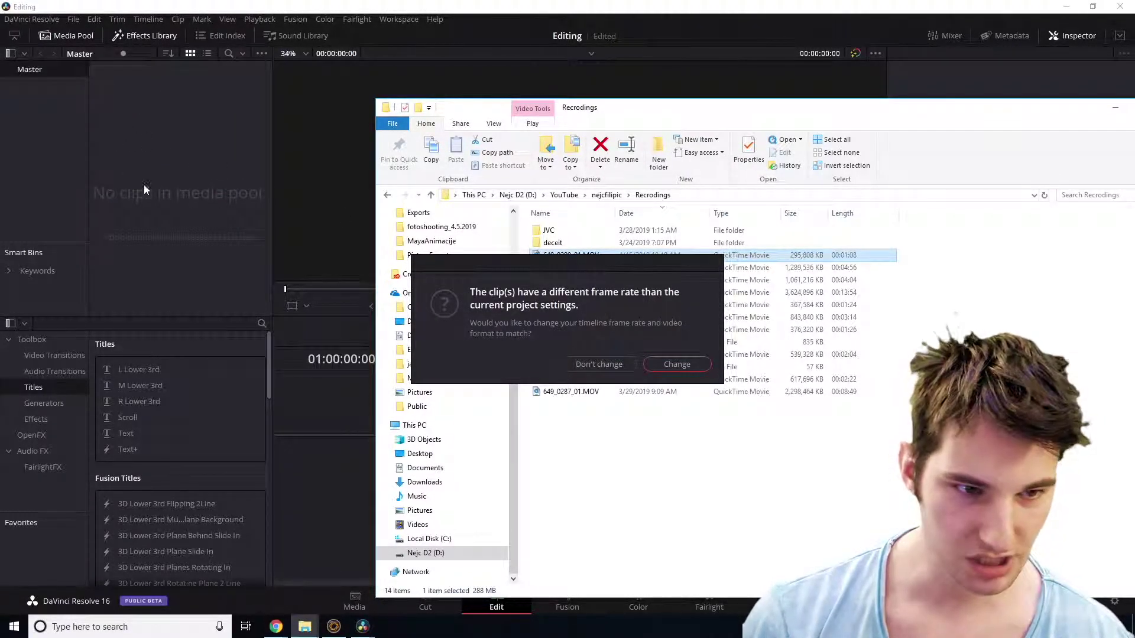
{"action": "left_click", "coordinate": [682, 366]}
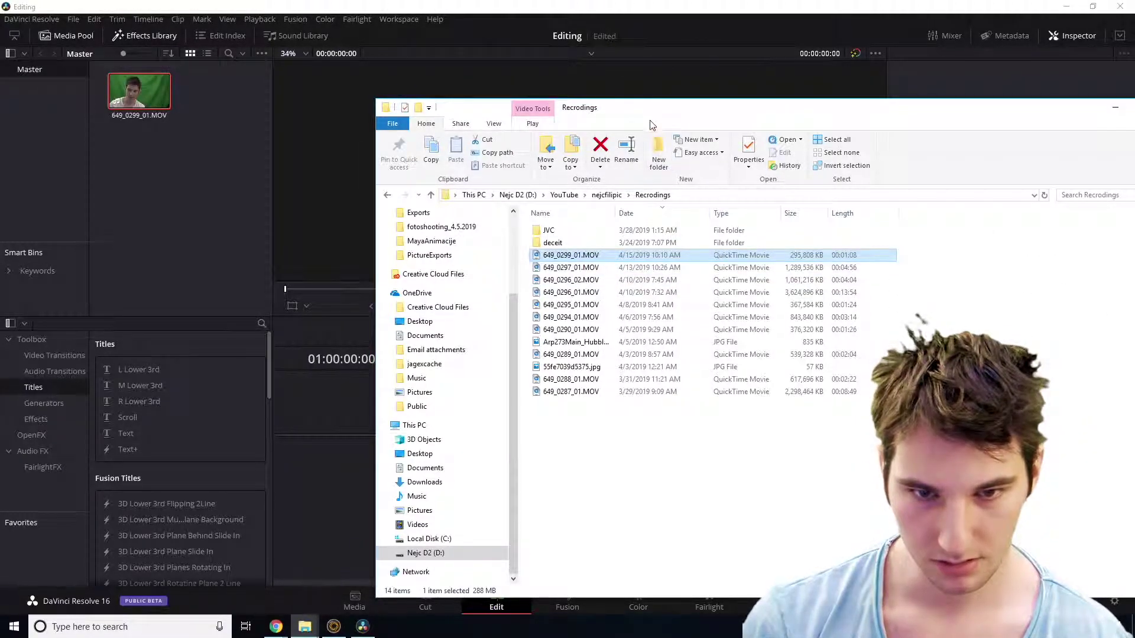
Import 2019041501284924.mp4 from the RECentral folder into the media pool, move the folder window away and deselect the clips.
{"action": "left_click_drag", "start_coordinate": [776, 113], "coordinate": [1134, 172]}
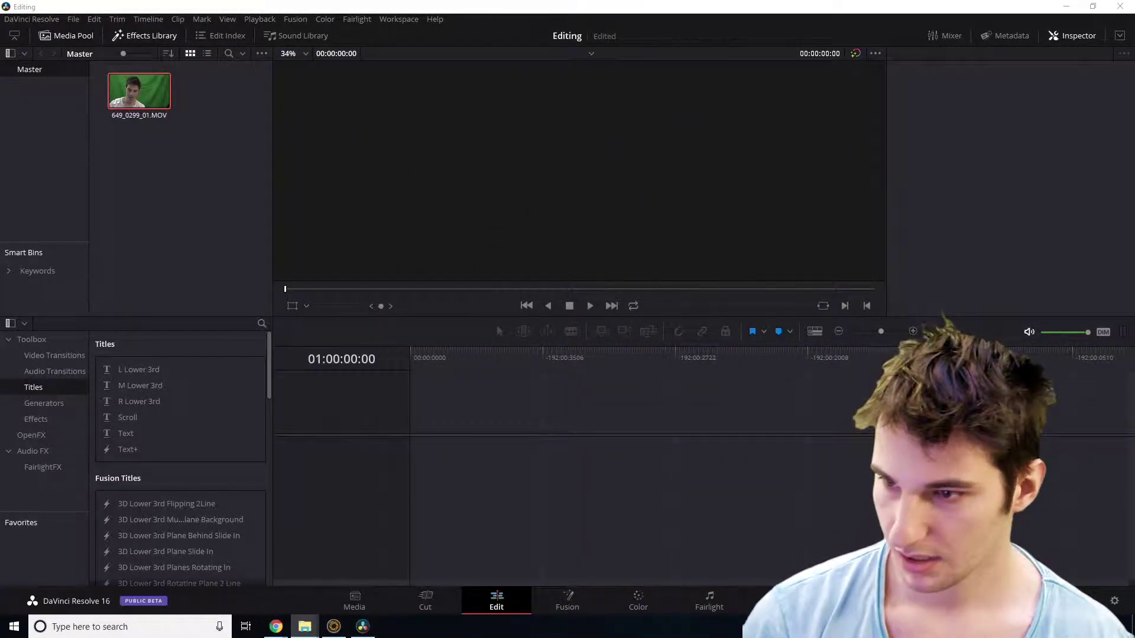
{"action": "left_click_drag", "start_coordinate": [1132, 172], "coordinate": [621, 108]}
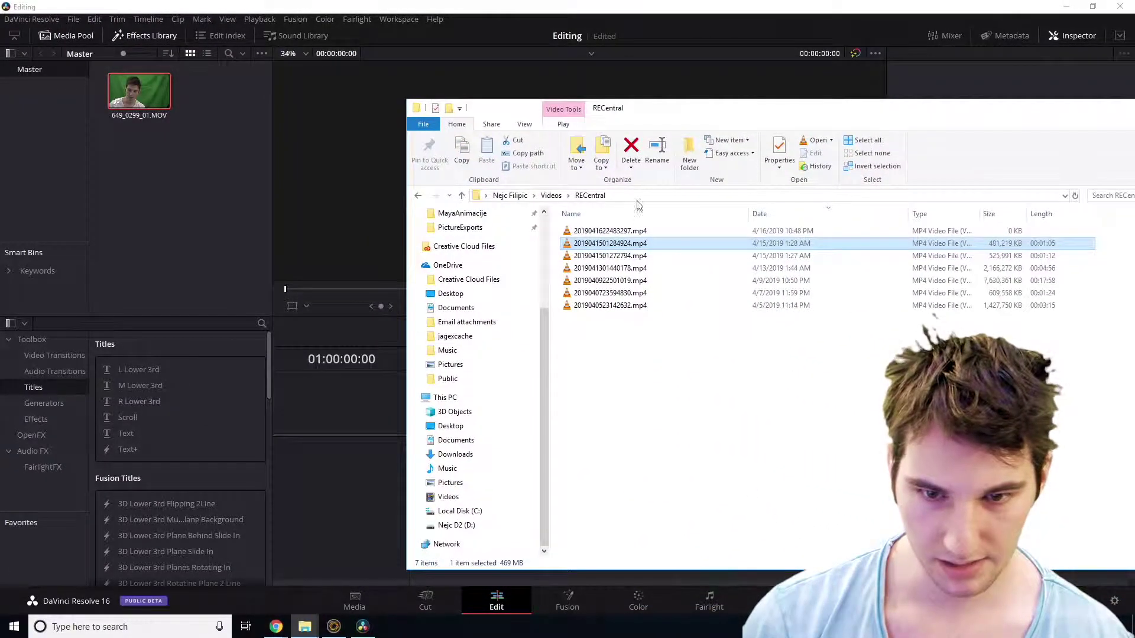
{"action": "left_click_drag", "start_coordinate": [632, 243], "coordinate": [190, 162]}
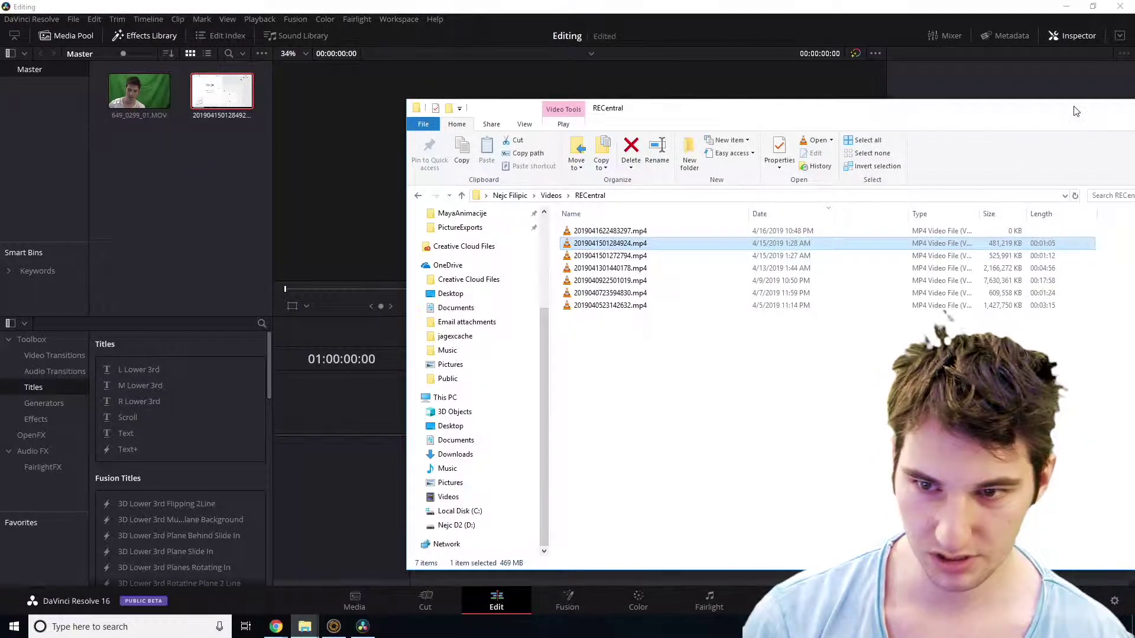
{"action": "left_click_drag", "start_coordinate": [1076, 111], "coordinate": [1134, 123]}
{"action": "left_click", "coordinate": [271, 178]}
{"action": "left_click_drag", "start_coordinate": [224, 194], "coordinate": [133, 179]}
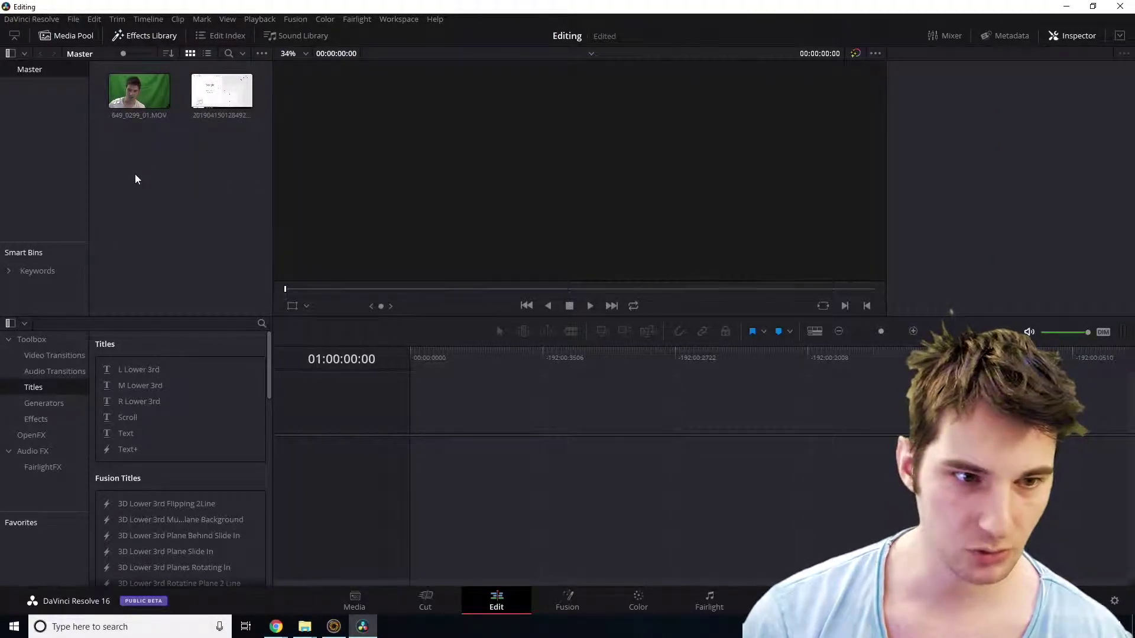
{"action": "left_click", "coordinate": [402, 19]}
{"action": "left_click", "coordinate": [23, 71]}
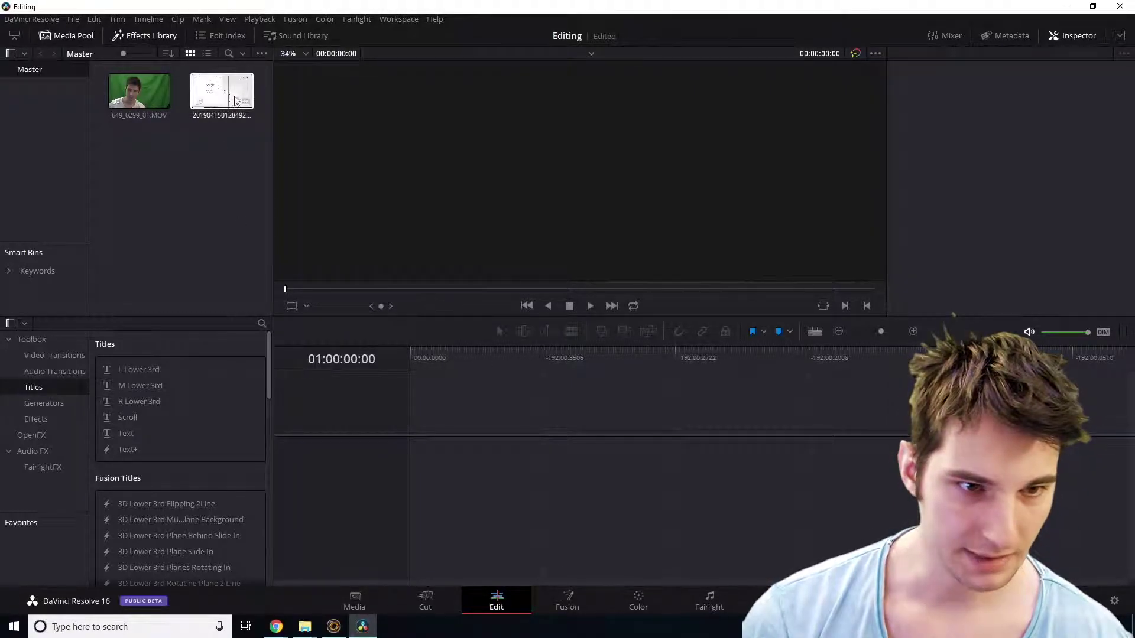
Load the screen recording 2019041501284924.mp4 in the source viewer, scrub through it and play it.
{"action": "double_click", "coordinate": [210, 95]}
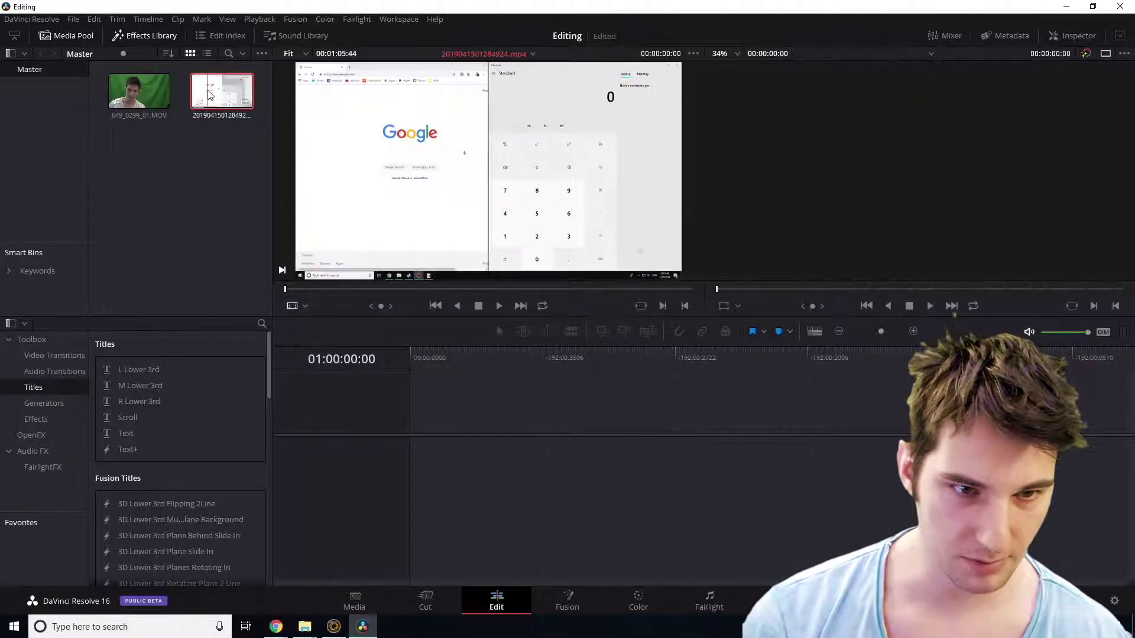
{"action": "left_click_drag", "start_coordinate": [385, 289], "coordinate": [338, 291]}
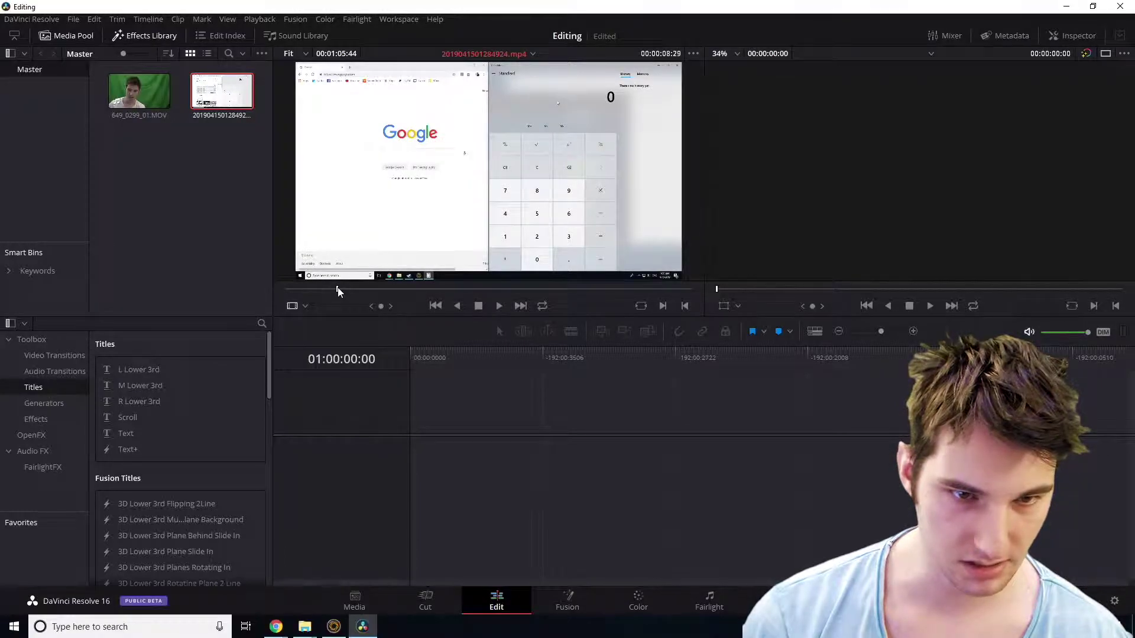
{"action": "left_click", "coordinate": [500, 307]}
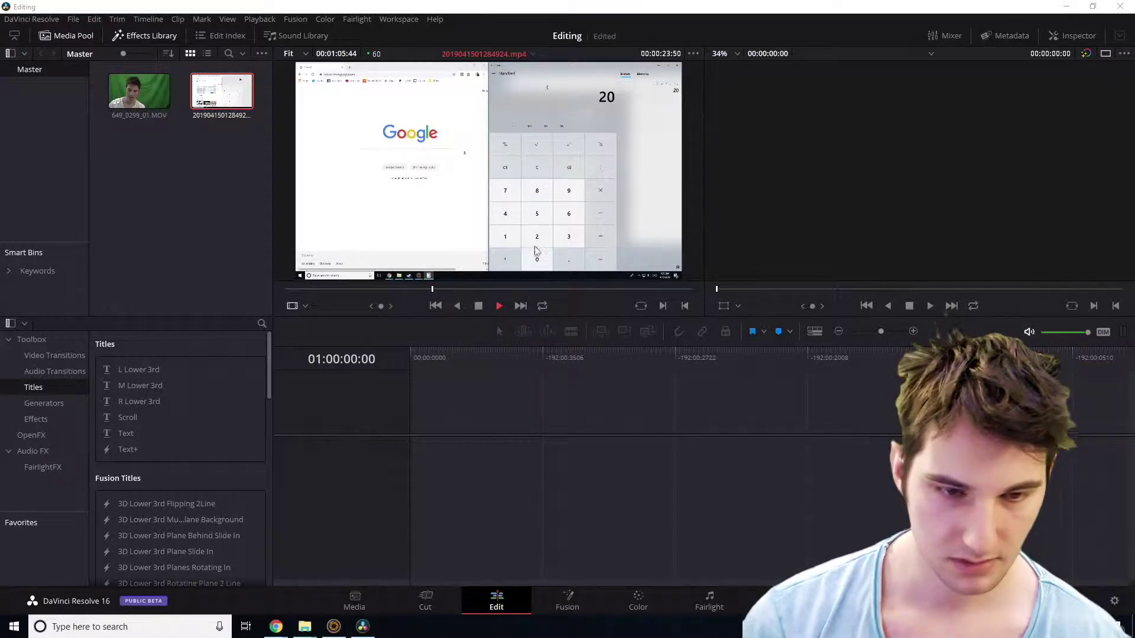
Place the screen recording clip at the start of a new timeline with its video and audio.
{"action": "left_click_drag", "start_coordinate": [220, 95], "coordinate": [415, 463]}
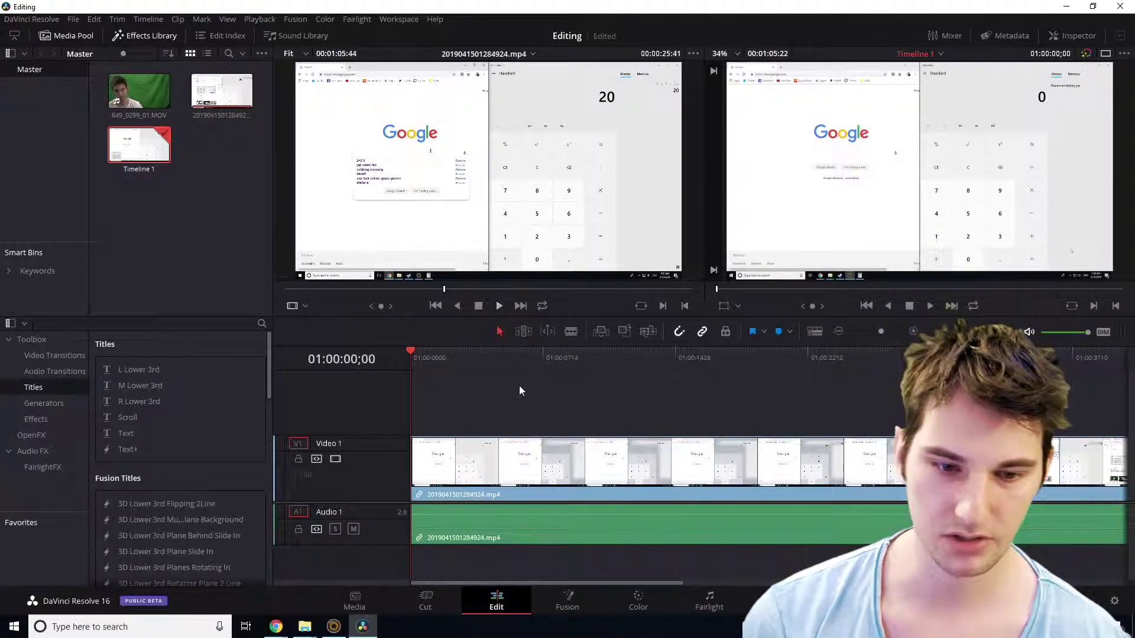
{"action": "left_click_drag", "start_coordinate": [425, 352], "coordinate": [319, 376]}
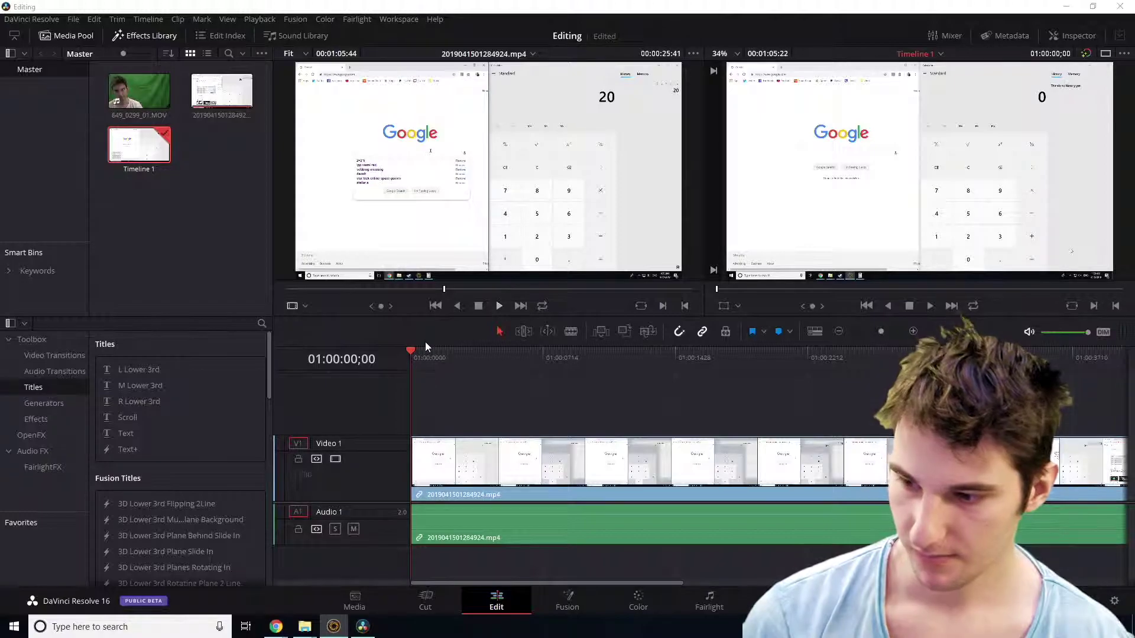
Trim the start of the screen recording clip to 01:00:02;00 on the timeline and move the playhead back into the gap.
{"action": "left_click_drag", "start_coordinate": [419, 353], "coordinate": [445, 364]}
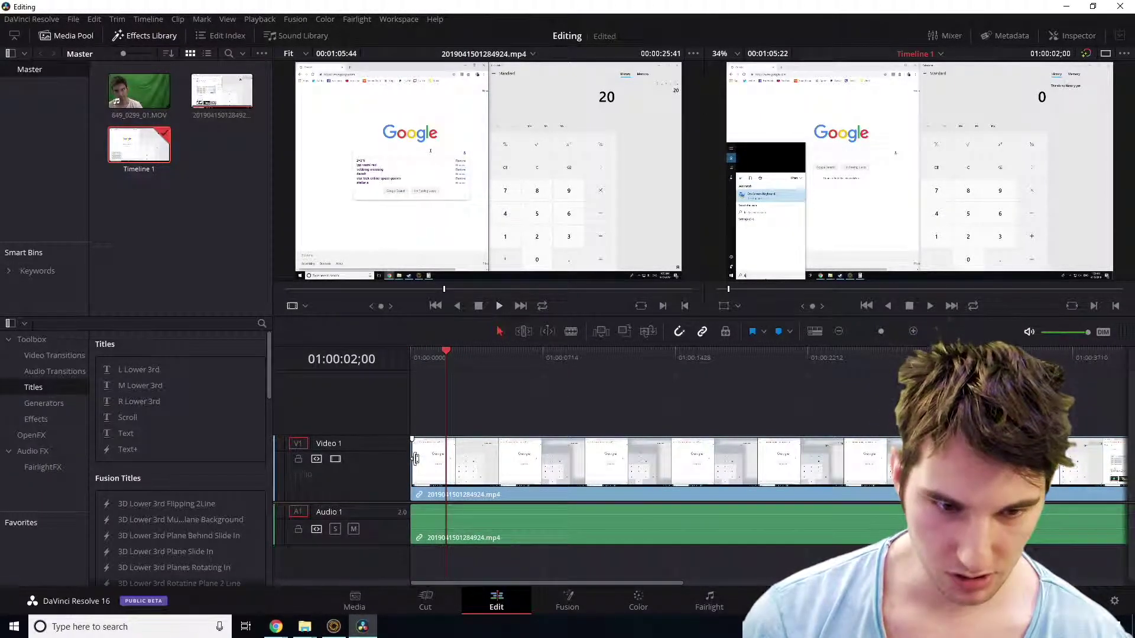
{"action": "left_click_drag", "start_coordinate": [421, 460], "coordinate": [456, 460]}
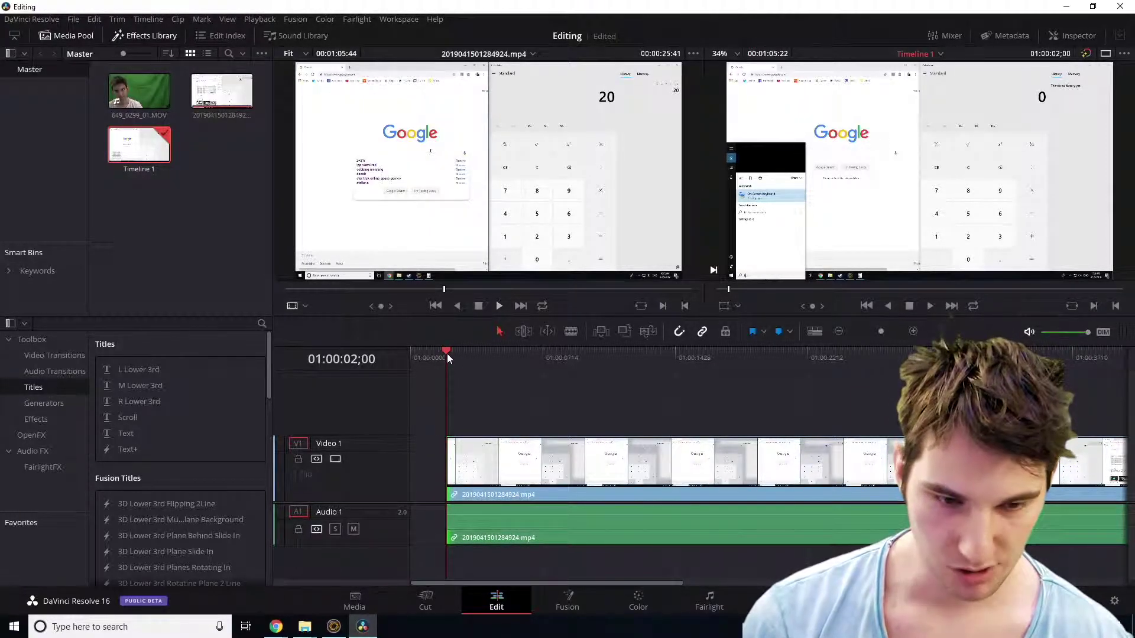
{"action": "mouse_move", "coordinate": [438, 351]}
{"action": "left_mouse_down"}
{"action": "mouse_move", "coordinate": [399, 353]}
{"action": "mouse_move", "coordinate": [434, 366]}
{"action": "left_mouse_up"}
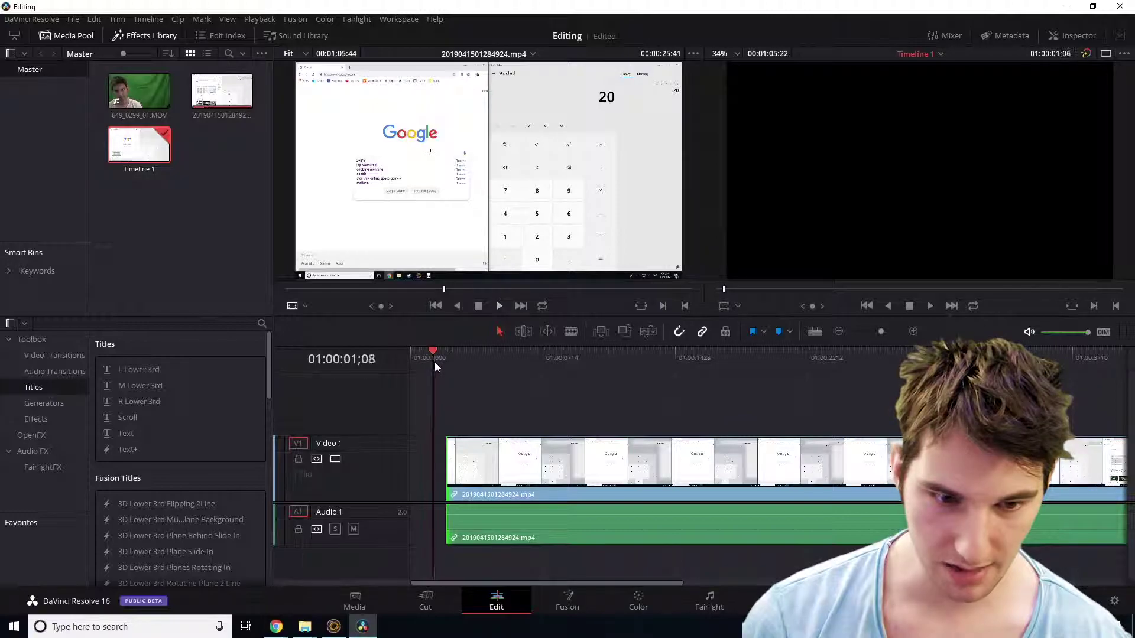
Move the trimmed screen recording clip to the start of the timeline and play it from the beginning.
{"action": "left_click_drag", "start_coordinate": [488, 456], "coordinate": [456, 461]}
{"action": "left_click_drag", "start_coordinate": [428, 353], "coordinate": [382, 365]}
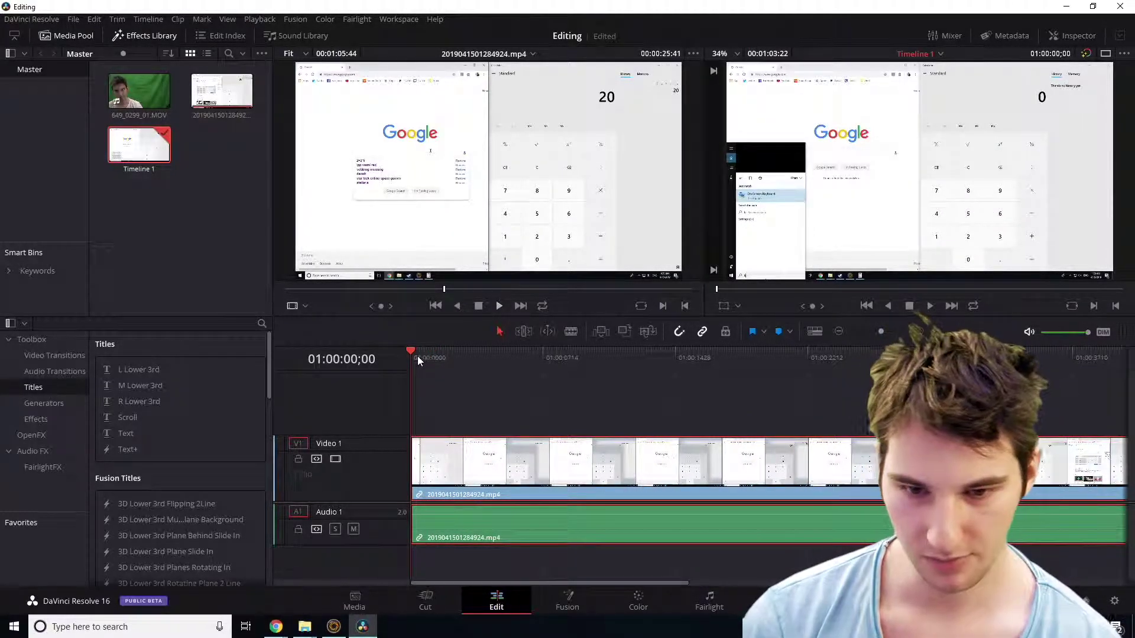
{"action": "key", "text": "space"}
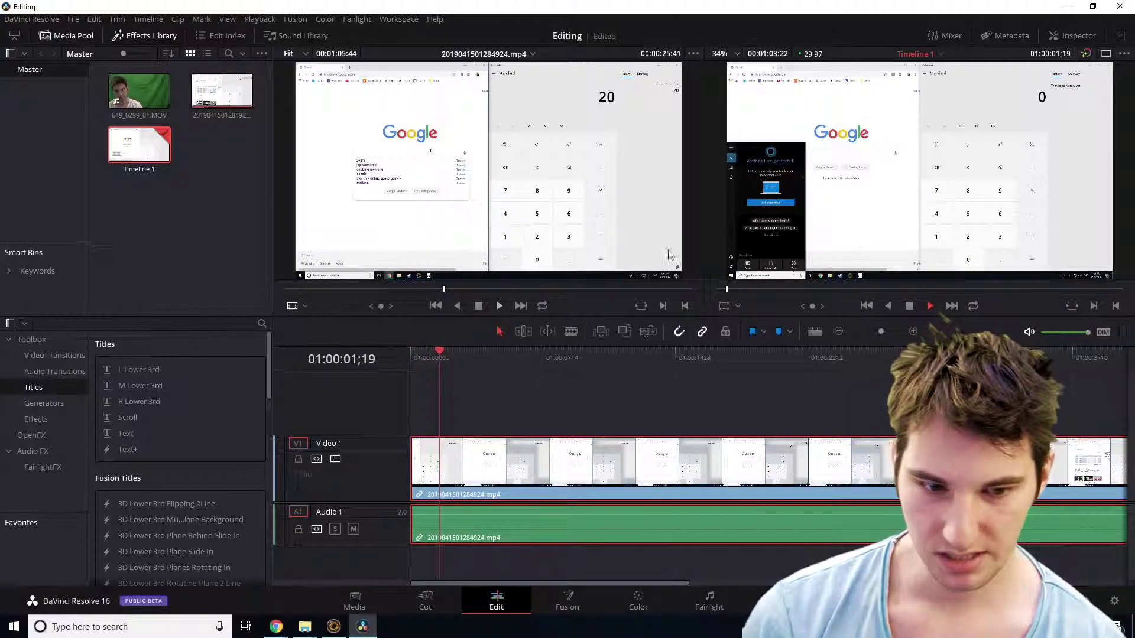
Split the screen recording clip at 01:00:04;04 and at two further points, about 01:00:07 and 01:00:10.
{"action": "left_click_drag", "start_coordinate": [451, 353], "coordinate": [477, 364]}
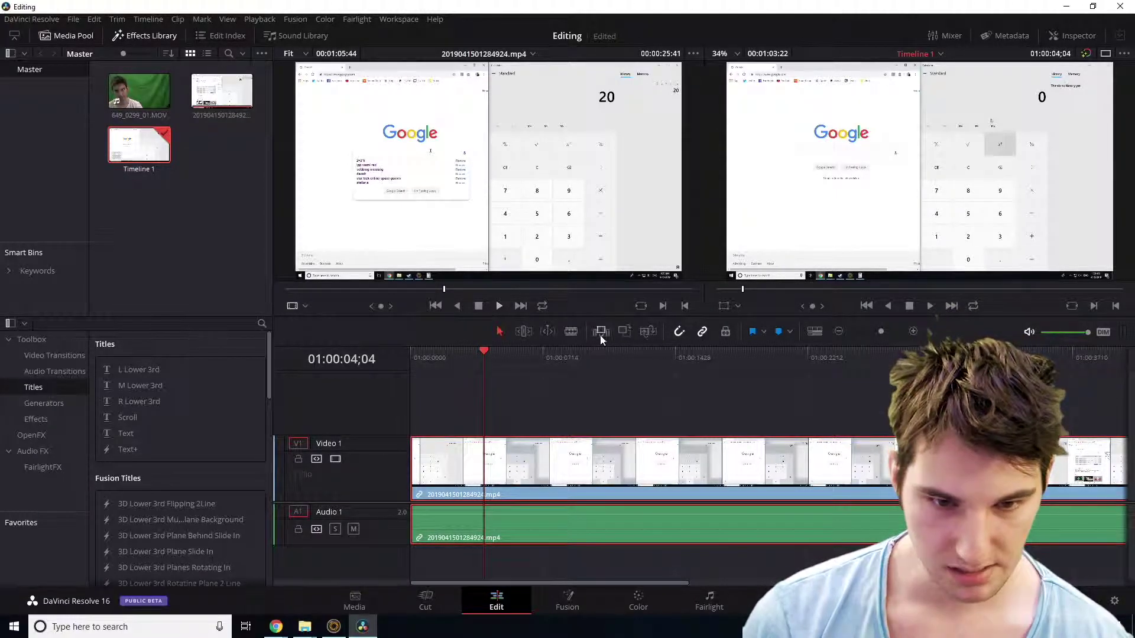
{"action": "left_click", "coordinate": [571, 332]}
{"action": "left_click", "coordinate": [485, 467]}
{"action": "left_click", "coordinate": [535, 467]}
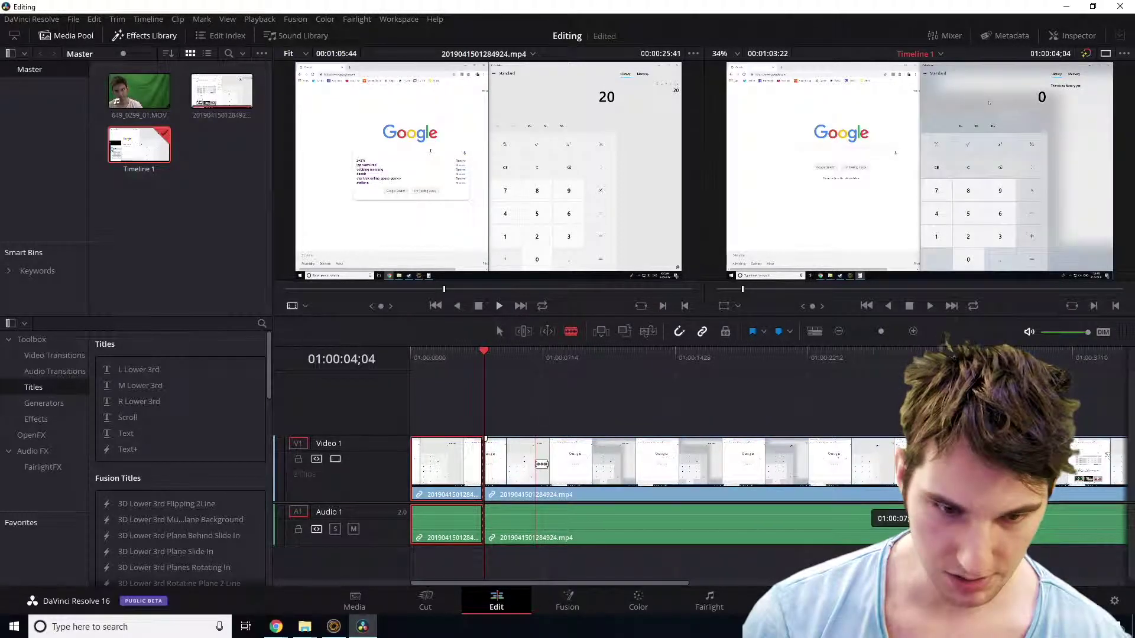
{"action": "left_click", "coordinate": [500, 331]}
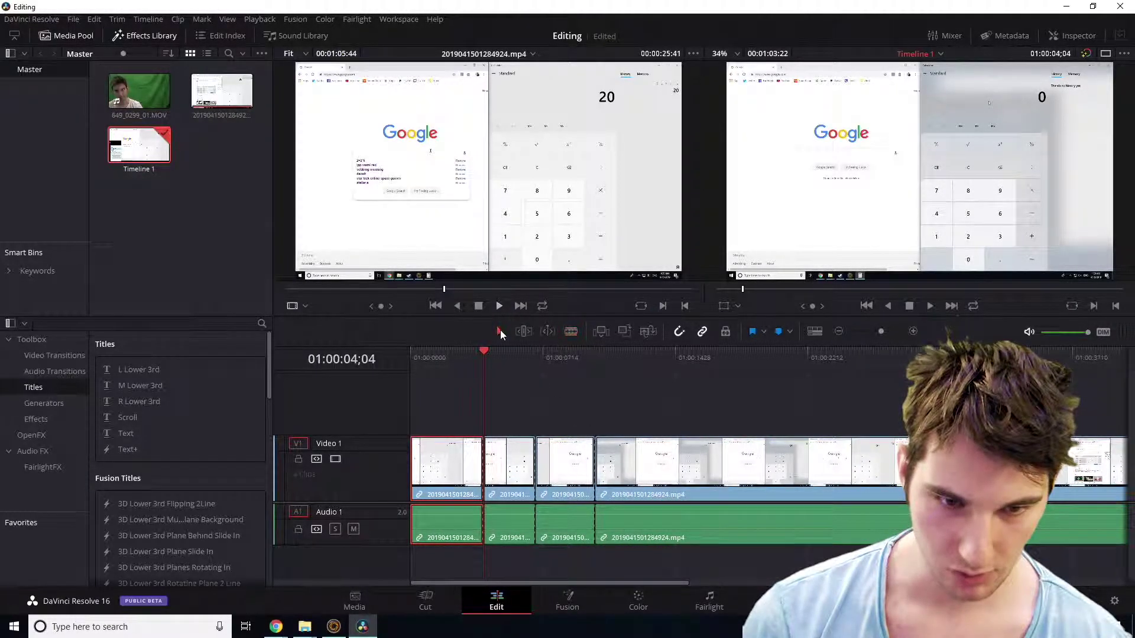
Delete the second piece of the split clip and close the gap so the remaining pieces adjoin.
{"action": "left_click", "coordinate": [511, 465]}
{"action": "key", "text": "BackSpace"}
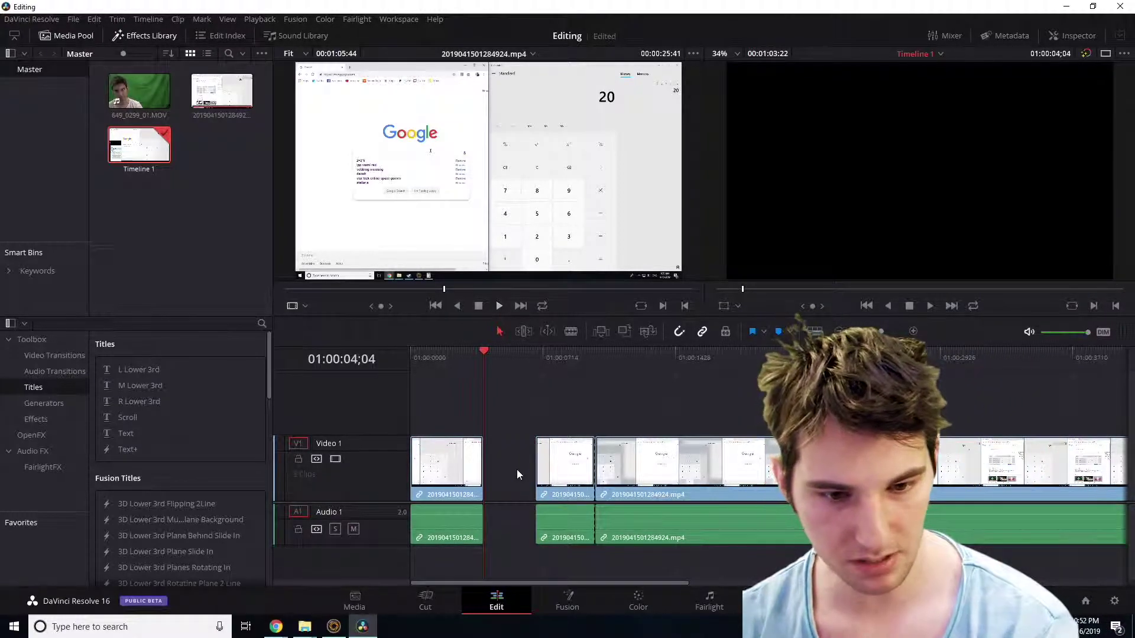
{"action": "left_click_drag", "start_coordinate": [582, 405], "coordinate": [590, 470]}
Scrub across the joins between the remaining clip pieces to check how the cuts look.
{"action": "left_click_drag", "start_coordinate": [473, 354], "coordinate": [499, 368]}
{"action": "left_click", "coordinate": [437, 464]}
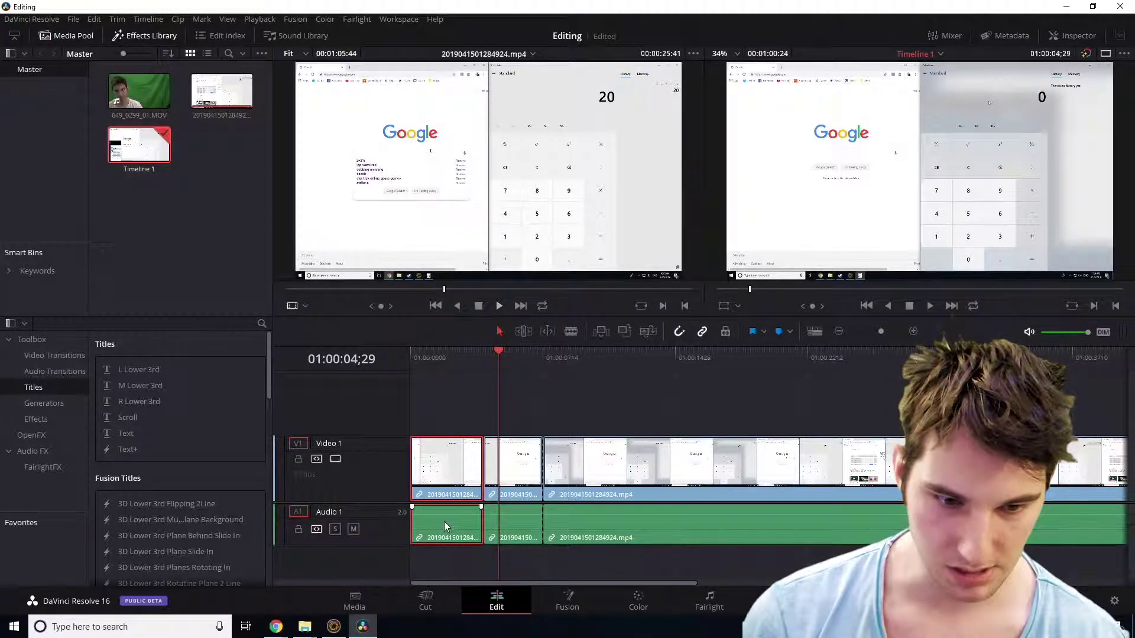
{"action": "left_click_drag", "start_coordinate": [523, 355], "coordinate": [539, 360]}
{"action": "left_click", "coordinate": [559, 569]}
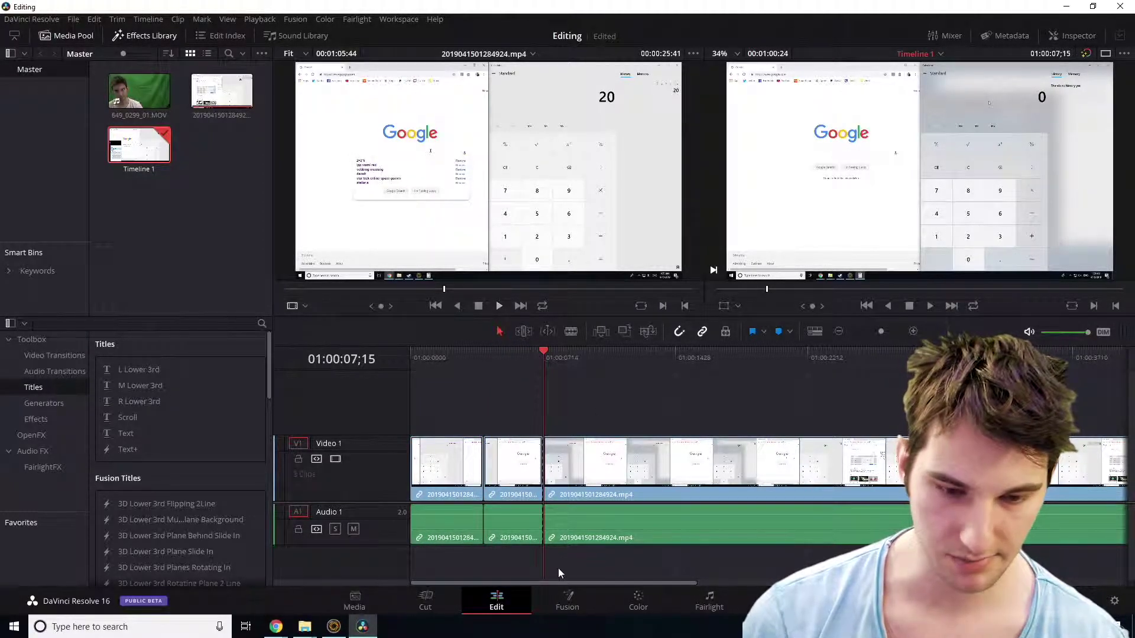
{"action": "mouse_move", "coordinate": [561, 512]}
{"action": "left_mouse_down"}
{"action": "mouse_move", "coordinate": [568, 525]}
{"action": "mouse_move", "coordinate": [568, 512]}
{"action": "left_mouse_up"}
{"action": "mouse_move", "coordinate": [566, 359]}
{"action": "left_mouse_down"}
{"action": "mouse_move", "coordinate": [529, 364]}
{"action": "mouse_move", "coordinate": [569, 382]}
{"action": "left_mouse_up"}
Split the last clip at 01:00:18;01 and delete everything after the cut.
{"action": "left_click_drag", "start_coordinate": [604, 320], "coordinate": [604, 349]}
{"action": "key", "text": "l"}
{"action": "key", "text": "l"}
{"action": "key", "text": "l"}
{"action": "key", "text": "l"}
{"action": "left_click", "coordinate": [565, 336]}
{"action": "left_click", "coordinate": [731, 467]}
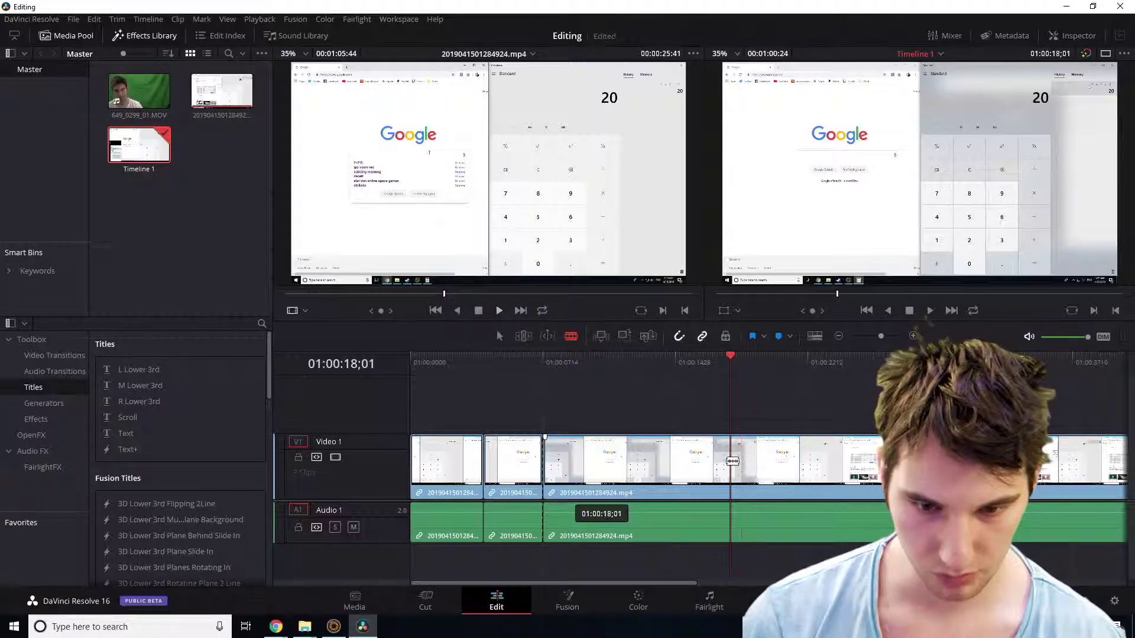
{"action": "left_click", "coordinate": [782, 455]}
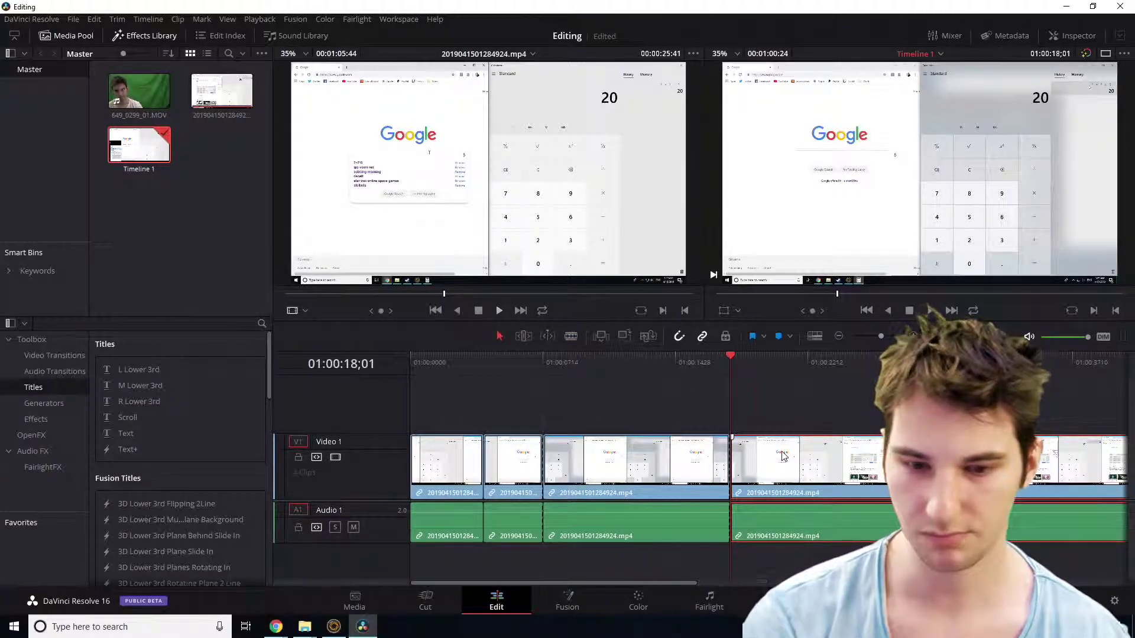
{"action": "key", "text": "Delete"}
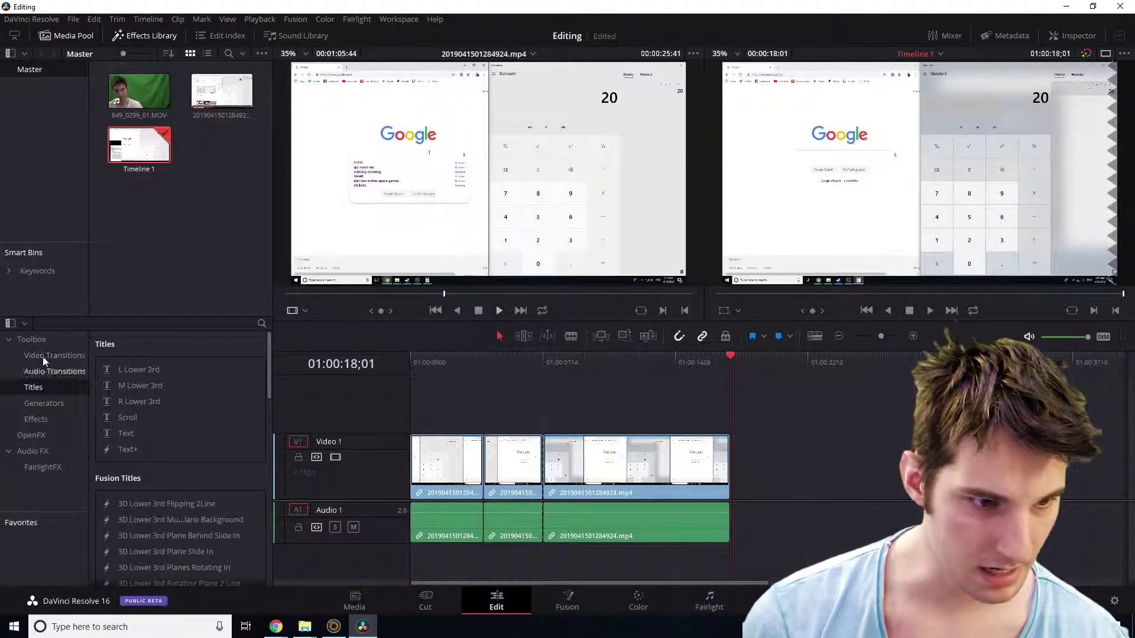
Add a Text title on Video 1 directly after the last clip, view it at 01:00:20;03 and select it.
{"action": "left_click", "coordinate": [39, 355]}
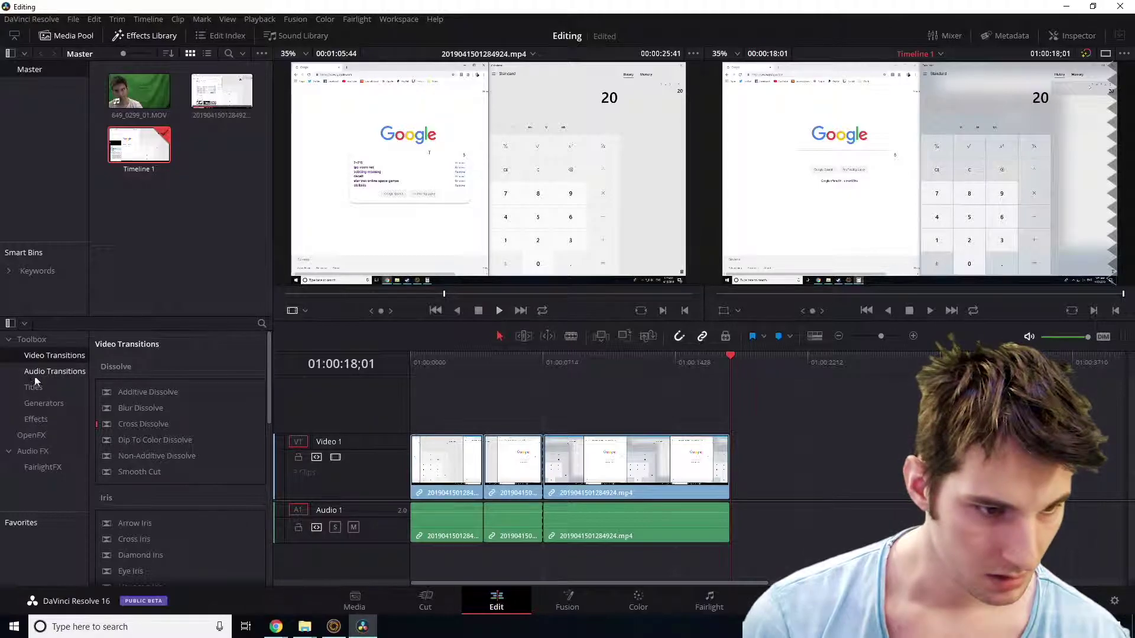
{"action": "left_click", "coordinate": [35, 374]}
{"action": "left_click", "coordinate": [42, 389]}
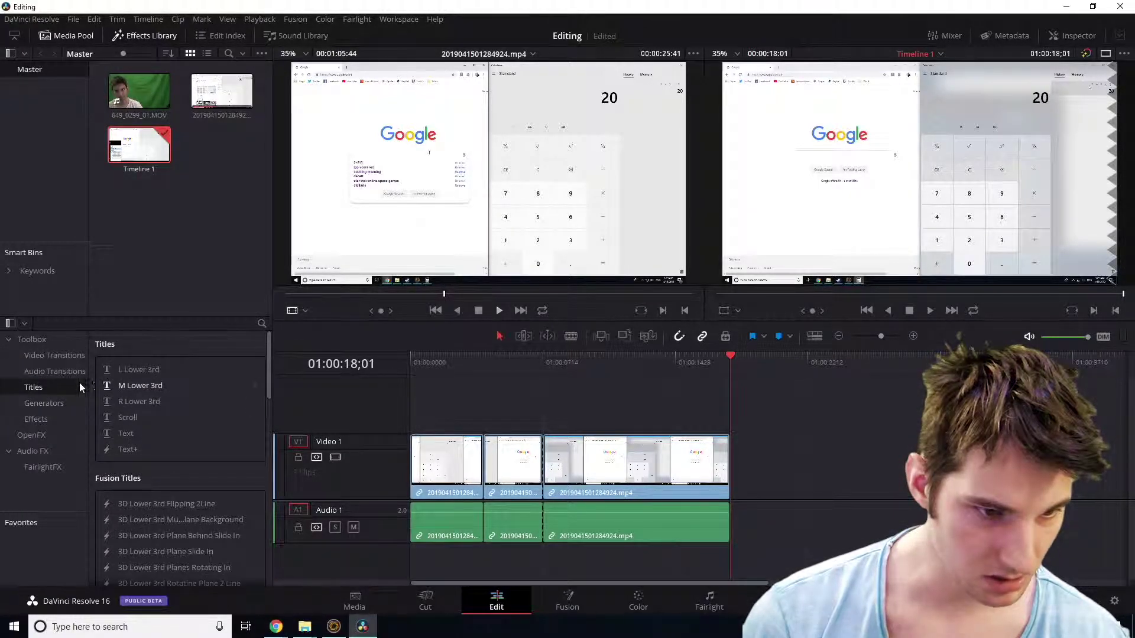
{"action": "left_click_drag", "start_coordinate": [125, 433], "coordinate": [734, 453]}
{"action": "left_click", "coordinate": [767, 359]}
{"action": "left_click", "coordinate": [783, 458]}
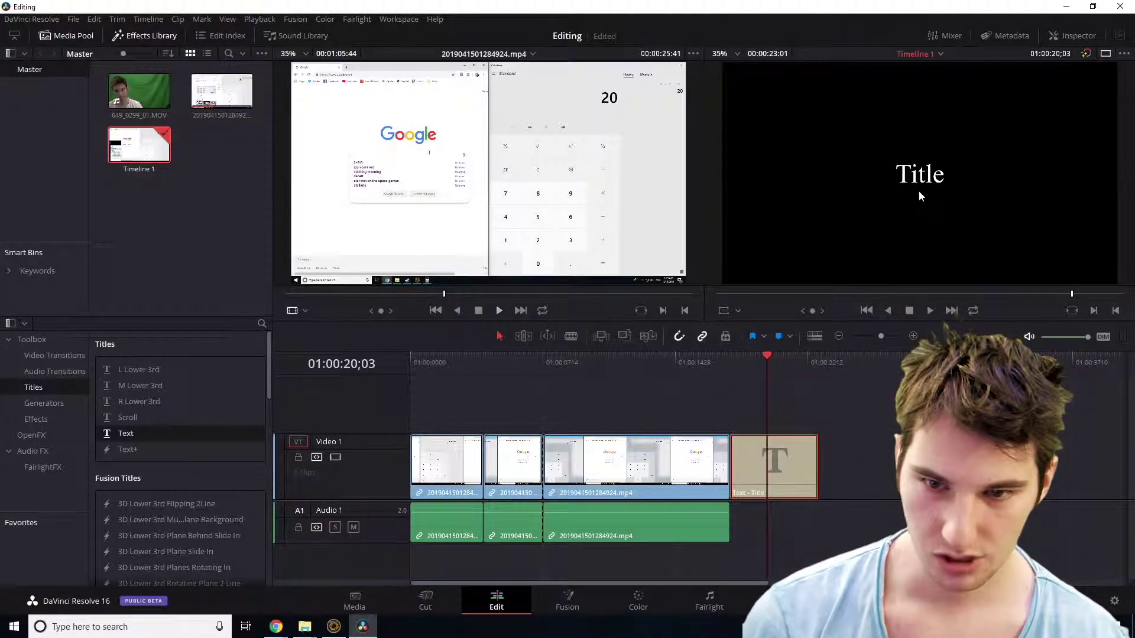
Change the title's text to "Hi how are you?" in its properties.
{"action": "left_click", "coordinate": [1075, 39]}
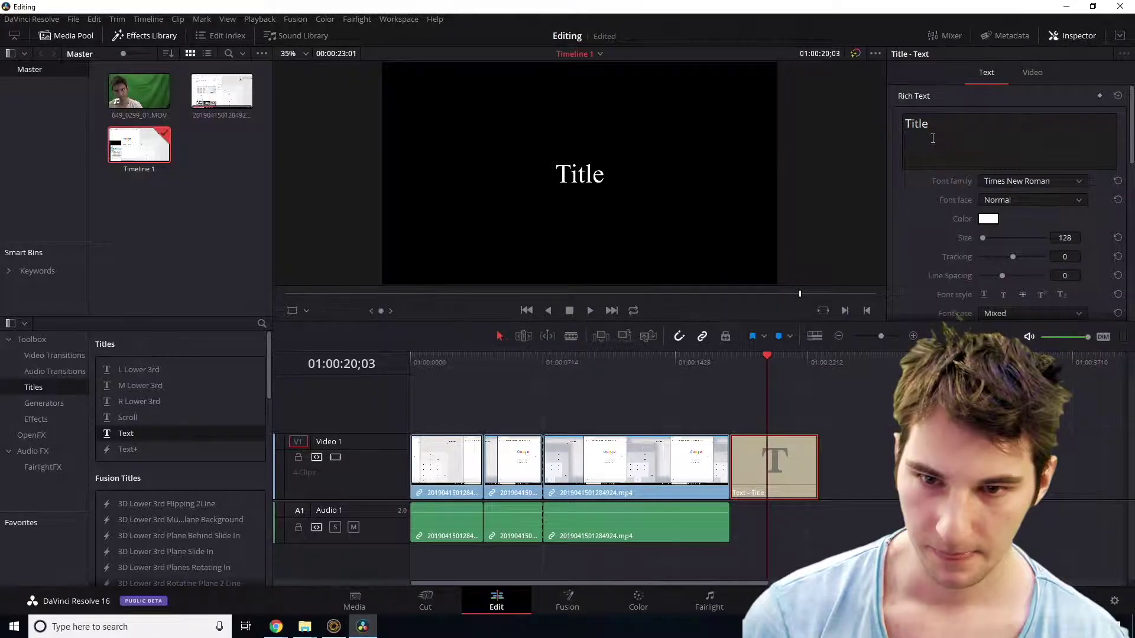
{"action": "triple_click", "coordinate": [934, 136]}
{"action": "type", "text": "Hi how are you?"}
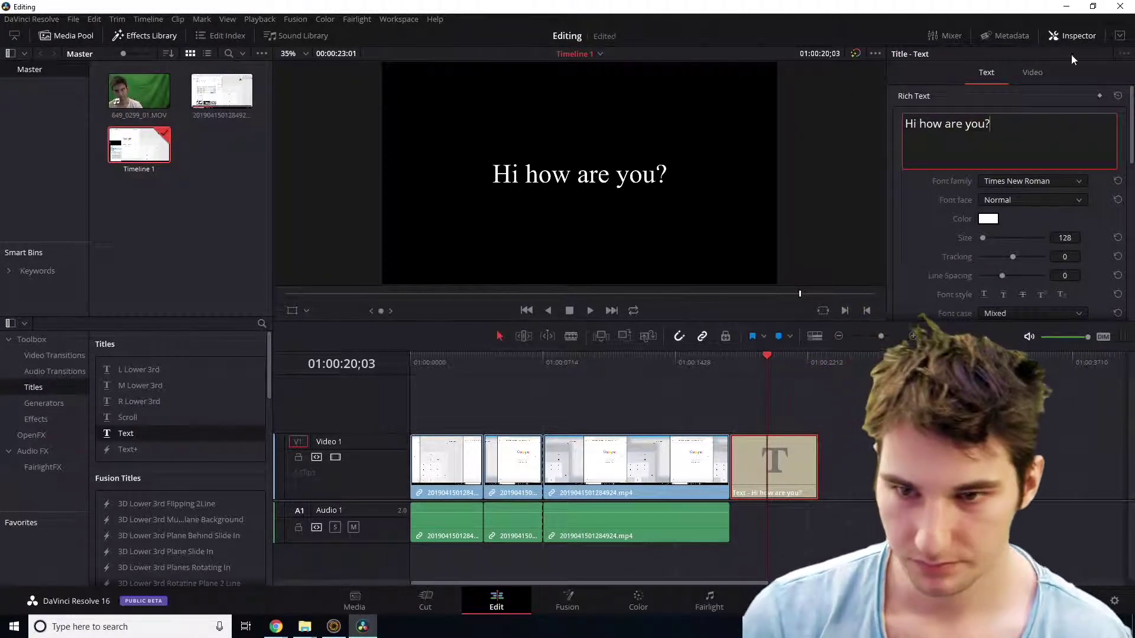
{"action": "left_click", "coordinate": [1072, 36]}
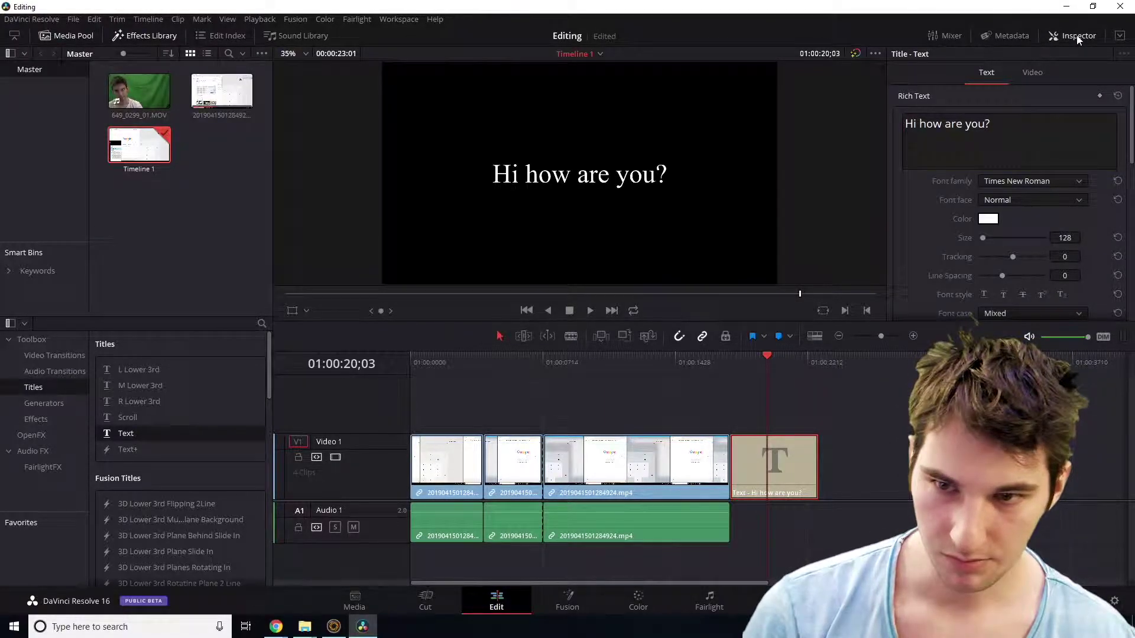
Move the title onto Video 2 above the end of the last clip, park the playhead over it and open its properties.
{"action": "left_click_drag", "start_coordinate": [771, 437], "coordinate": [686, 392]}
{"action": "left_click", "coordinate": [641, 357]}
{"action": "left_click", "coordinate": [686, 371]}
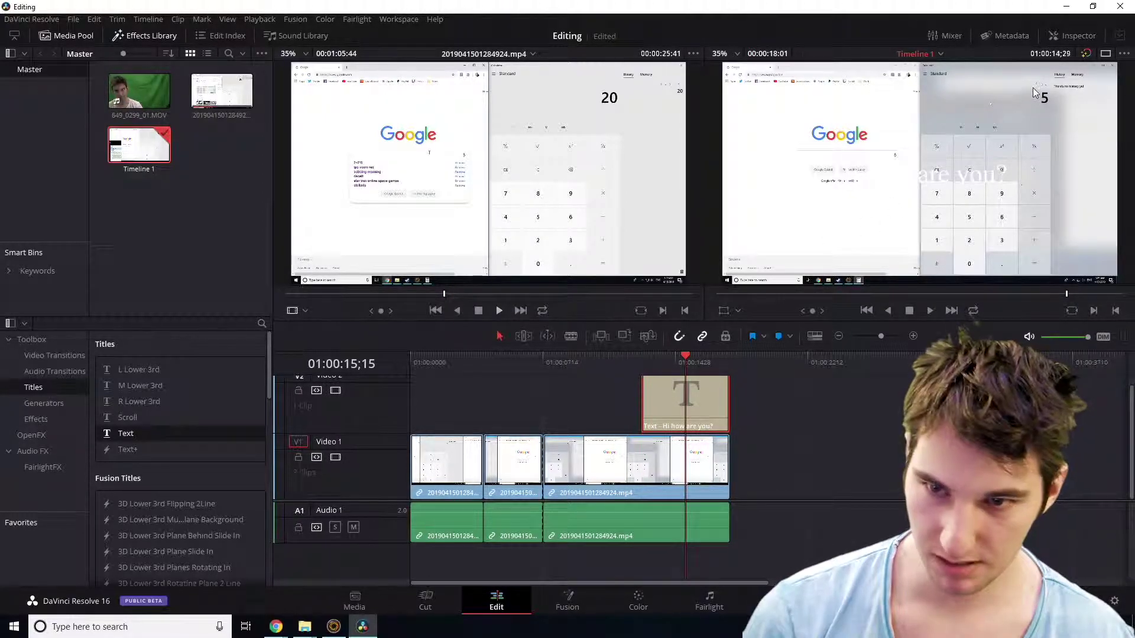
{"action": "left_click", "coordinate": [1061, 35]}
Set the title's text color to black.
{"action": "left_click", "coordinate": [988, 219]}
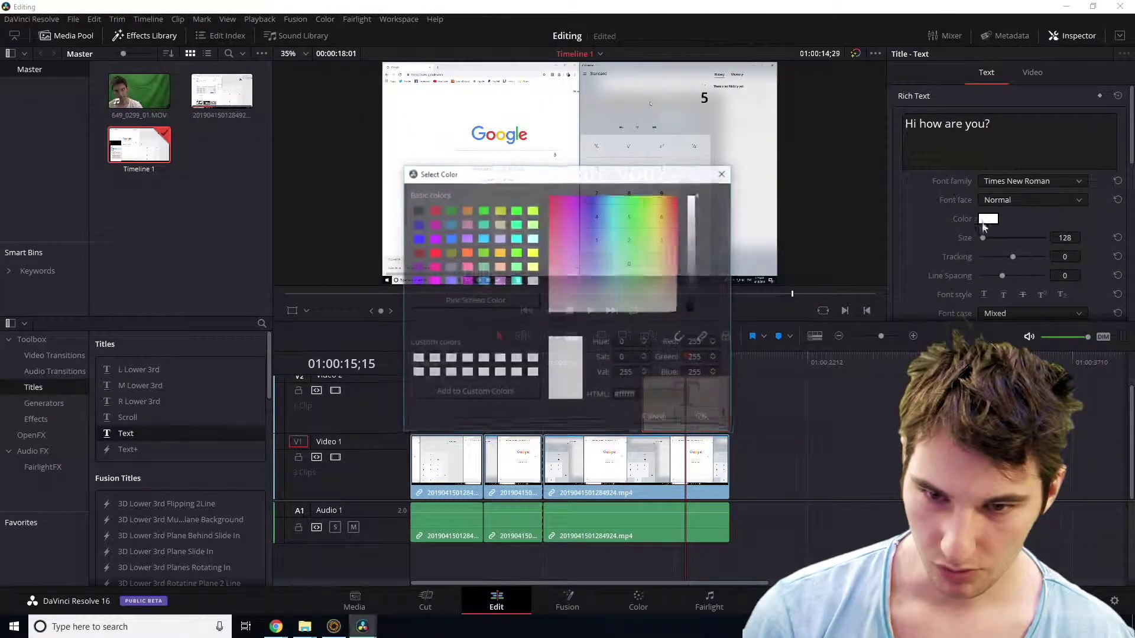
{"action": "left_click_drag", "start_coordinate": [694, 225], "coordinate": [688, 344]}
{"action": "left_click_drag", "start_coordinate": [655, 172], "coordinate": [911, 338]}
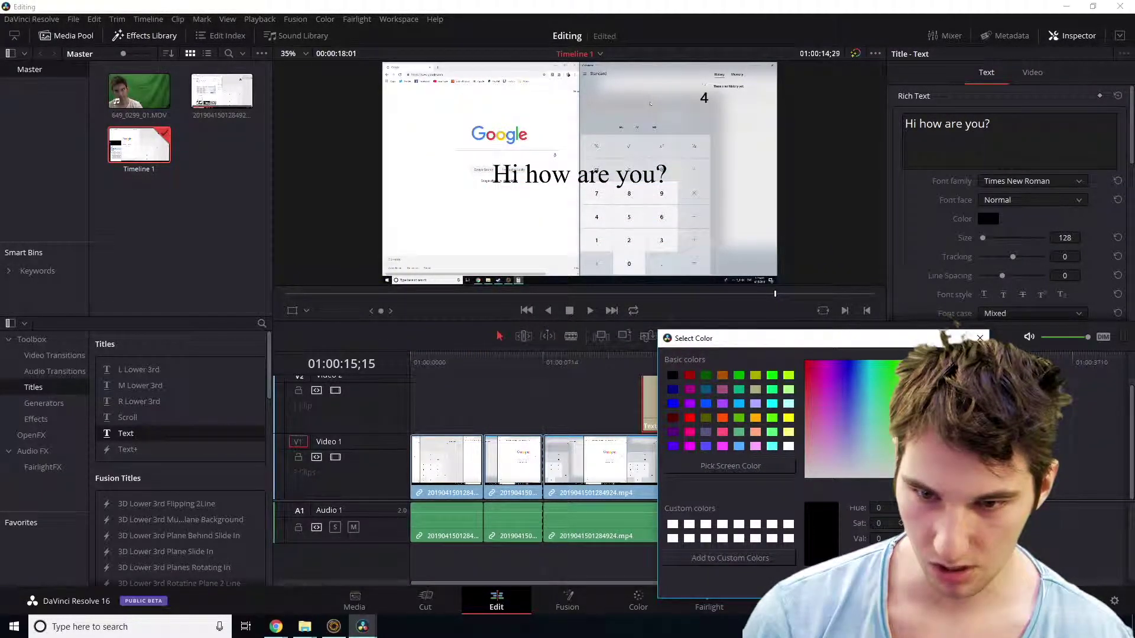
{"action": "left_click", "coordinate": [980, 338]}
Confirm black as the title's stroke color and increase the stroke size to thicken the outline.
{"action": "scroll", "coordinate": [940, 225], "scroll_direction": "down", "scroll_amount": 10}
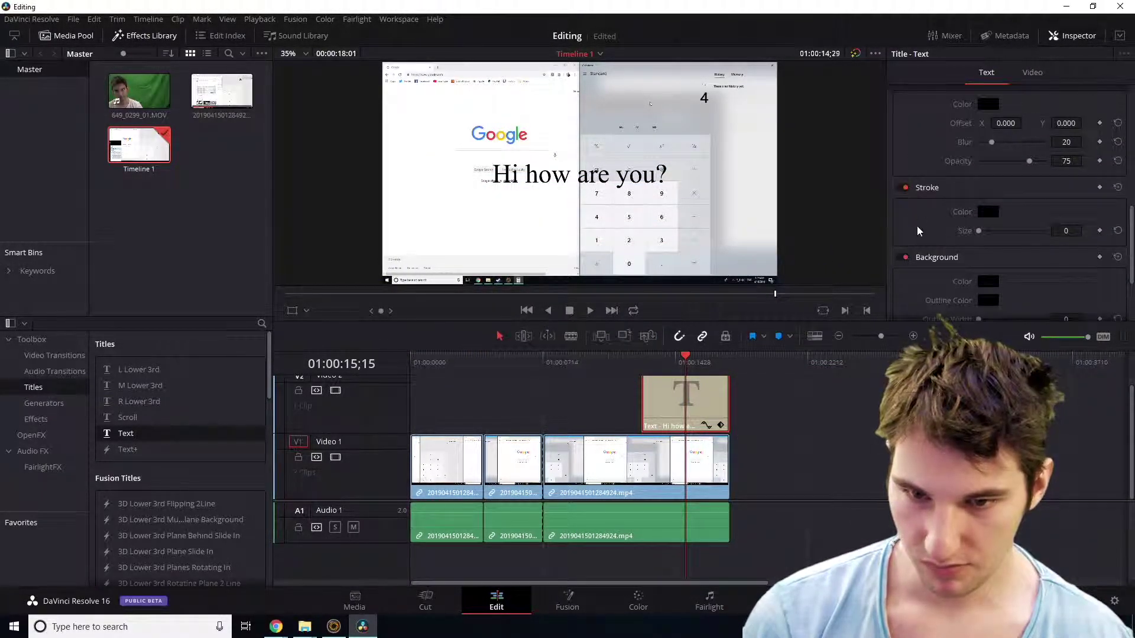
{"action": "left_click", "coordinate": [992, 212]}
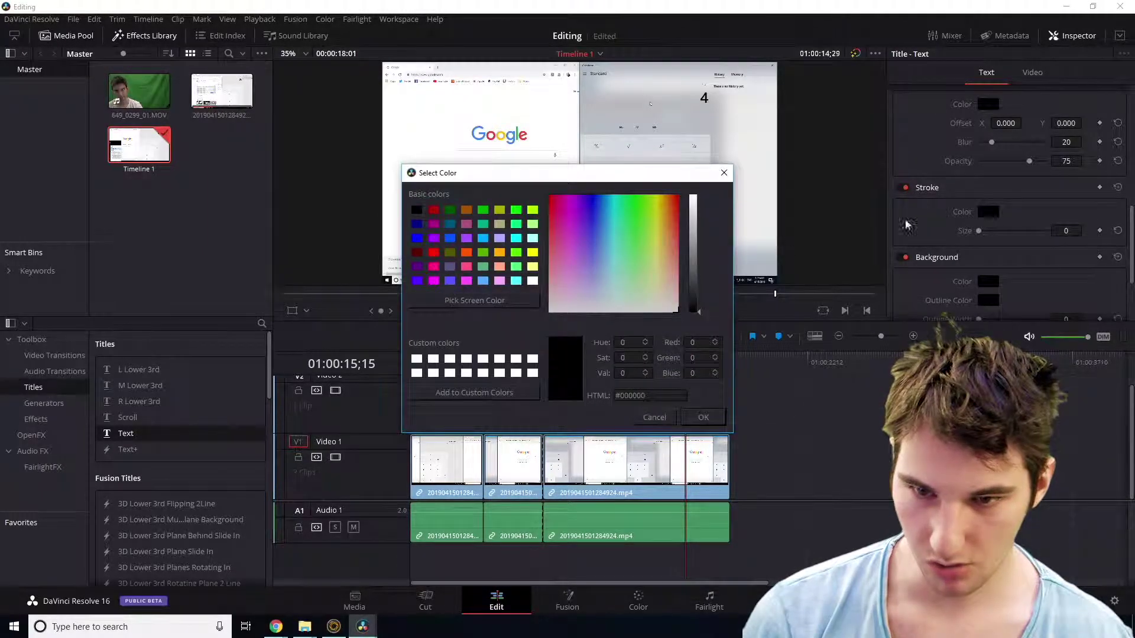
{"action": "left_click", "coordinate": [706, 418]}
{"action": "left_click_drag", "start_coordinate": [984, 230], "coordinate": [1021, 231]}
Set the title's text color to white.
{"action": "scroll", "coordinate": [952, 189], "scroll_direction": "up", "scroll_amount": 10}
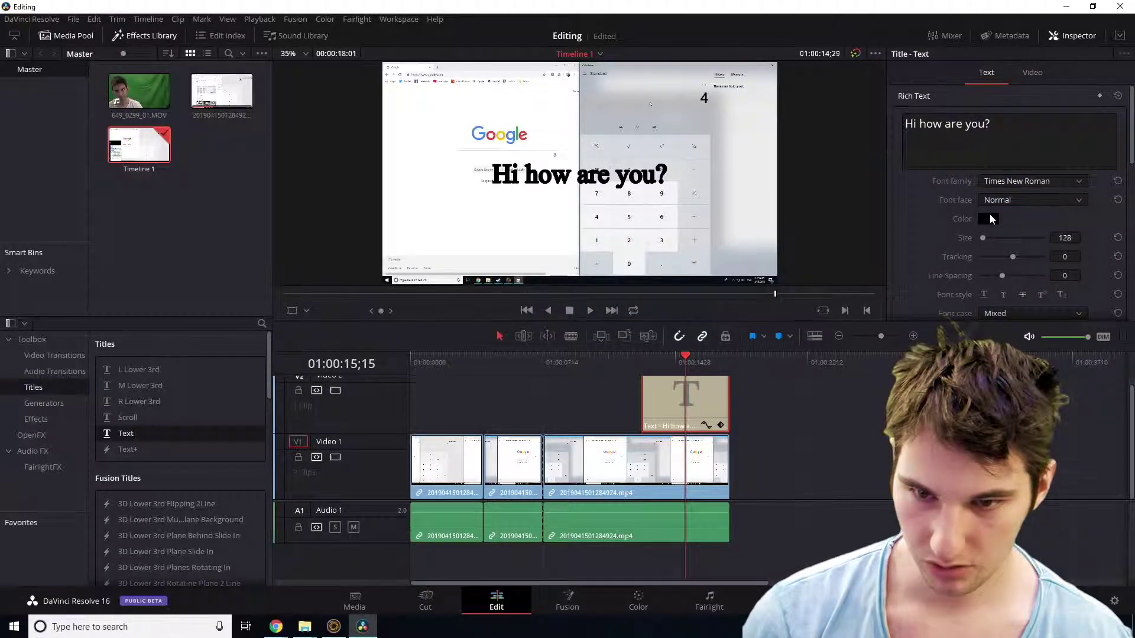
{"action": "left_click", "coordinate": [988, 218]}
{"action": "left_click", "coordinate": [703, 418]}
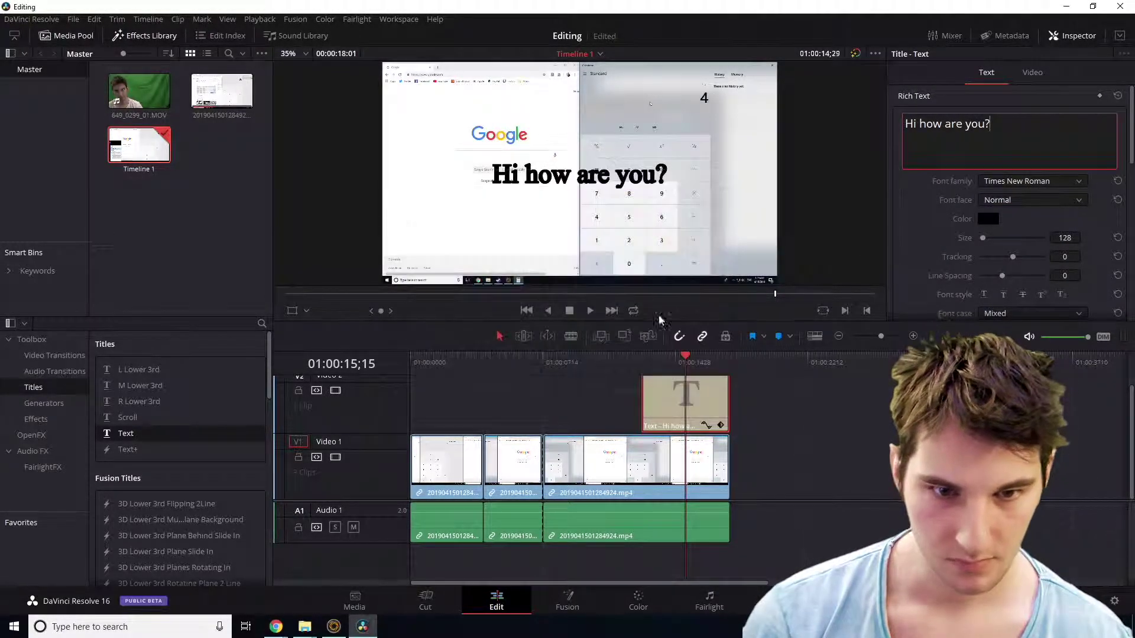
{"action": "left_click", "coordinate": [989, 219]}
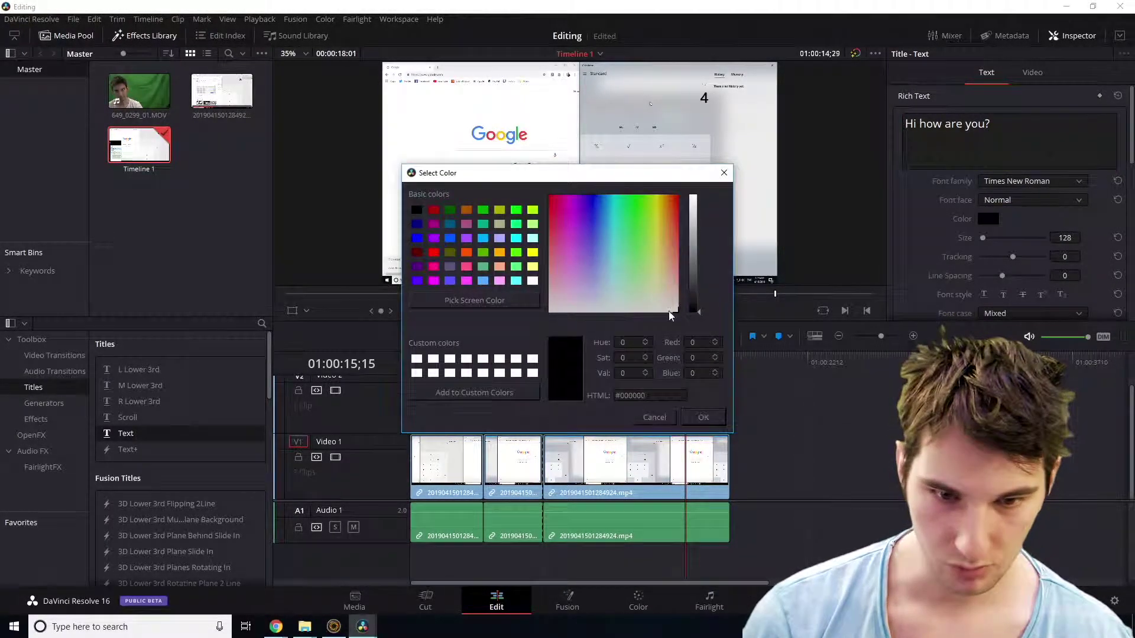
{"action": "left_click_drag", "start_coordinate": [703, 323], "coordinate": [705, 197]}
{"action": "left_click", "coordinate": [705, 198]}
{"action": "left_click", "coordinate": [703, 417]}
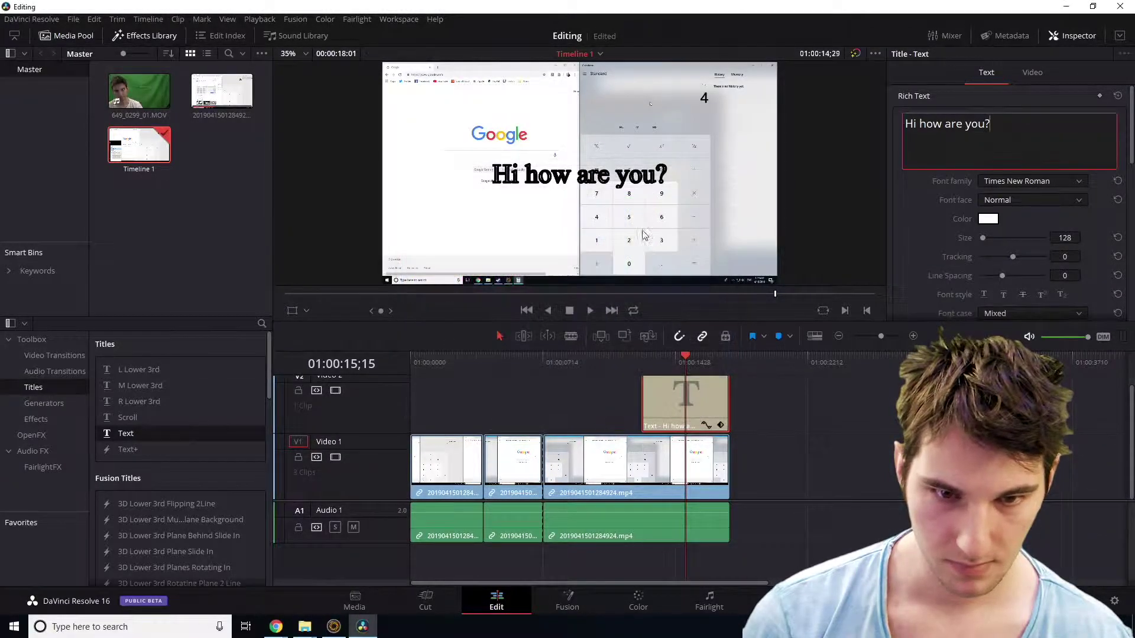
Set the title's stroke size to 4 and move the text to the lower right of the video frame.
{"action": "scroll", "coordinate": [1001, 232], "scroll_direction": "down", "scroll_amount": 6}
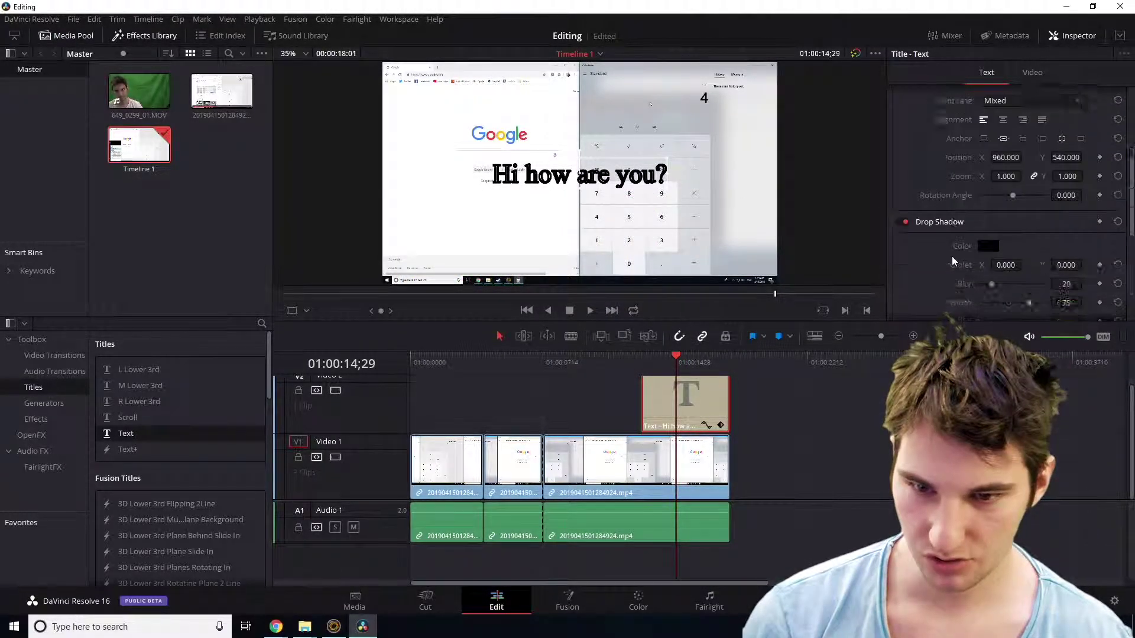
{"action": "left_click_drag", "start_coordinate": [1021, 195], "coordinate": [995, 196]}
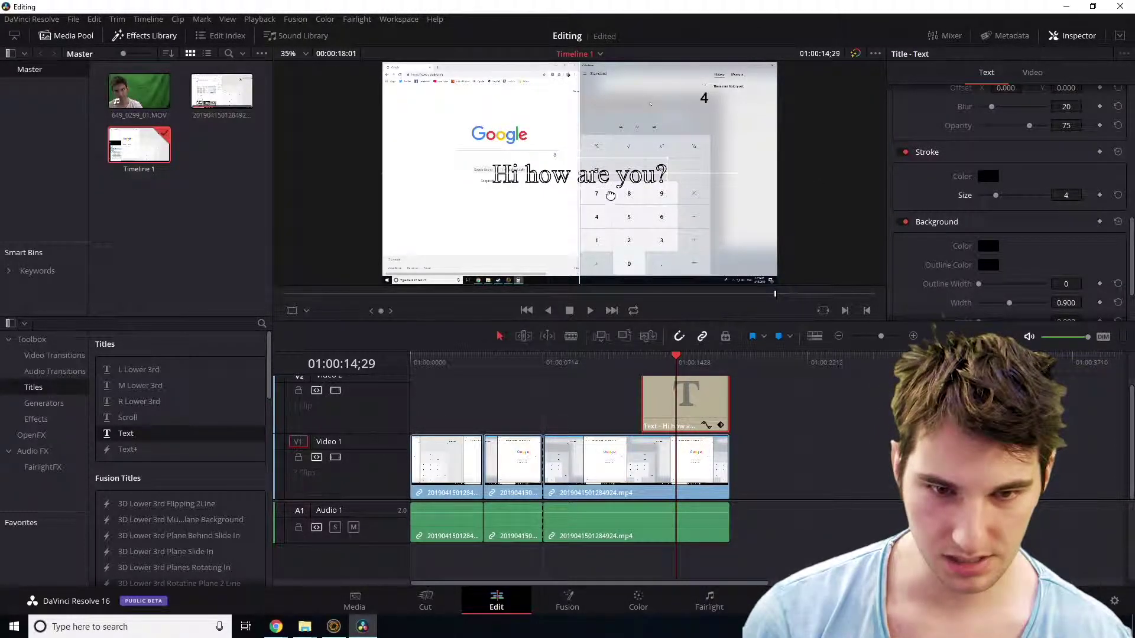
{"action": "left_click_drag", "start_coordinate": [619, 184], "coordinate": [713, 230]}
{"action": "left_click_drag", "start_coordinate": [619, 360], "coordinate": [667, 362]}
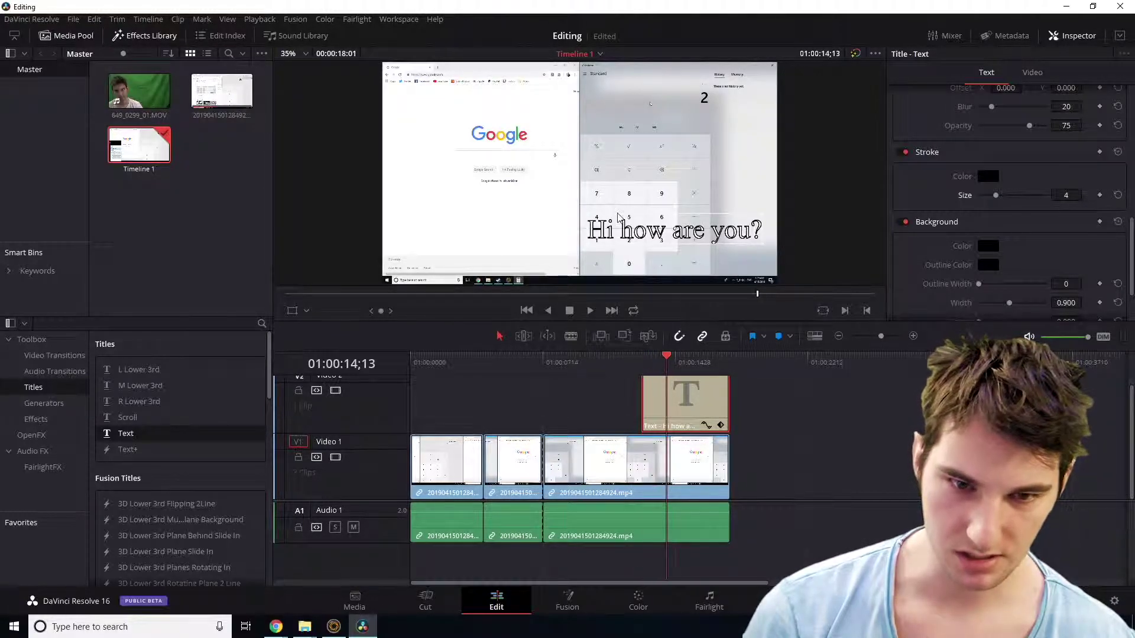
{"action": "scroll", "coordinate": [164, 497], "scroll_direction": "down", "scroll_amount": 5}
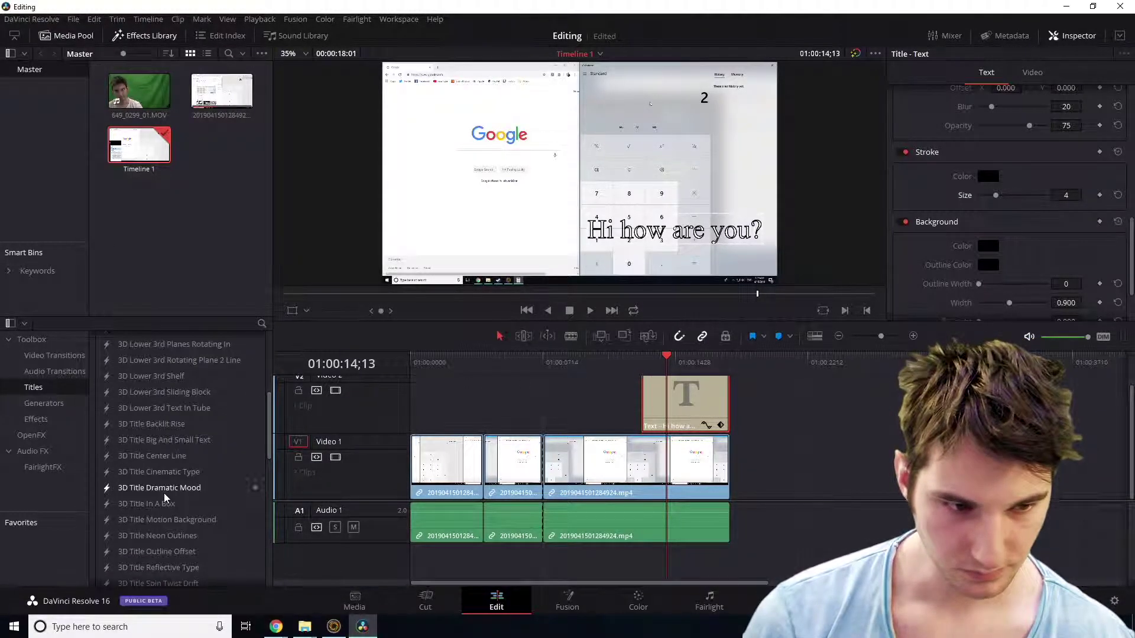
{"action": "scroll", "coordinate": [165, 502], "scroll_direction": "up", "scroll_amount": 5}
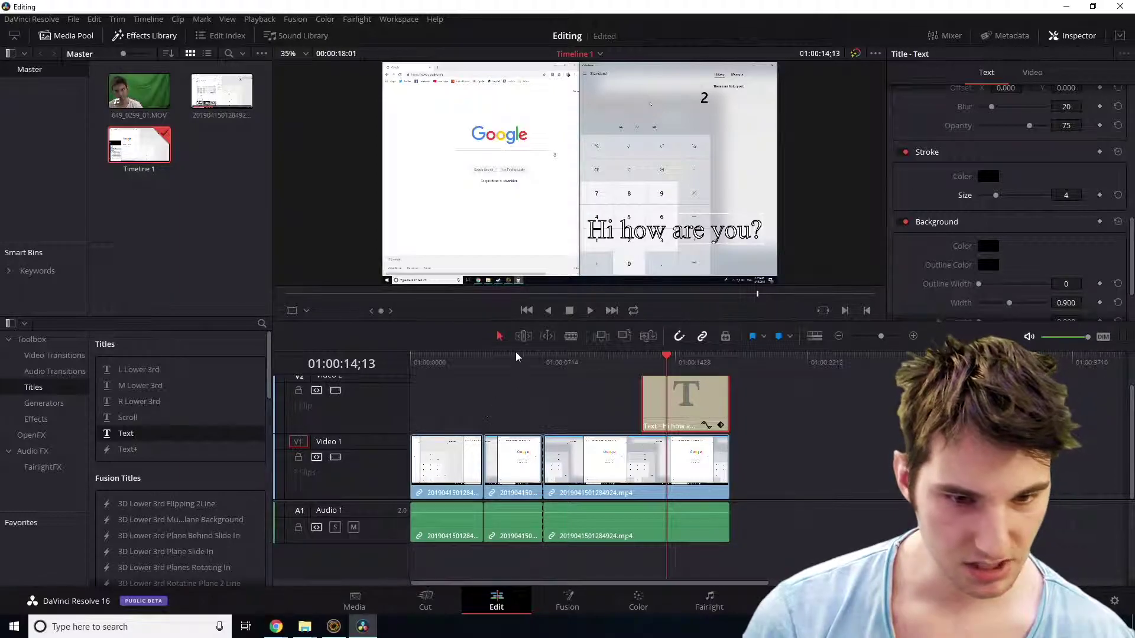
Import Happy_Sixth.mp3 from its folder into the media pool and place it on Audio 2 at the timeline's start.
{"action": "left_click", "coordinate": [498, 361]}
{"action": "key", "text": "Home"}
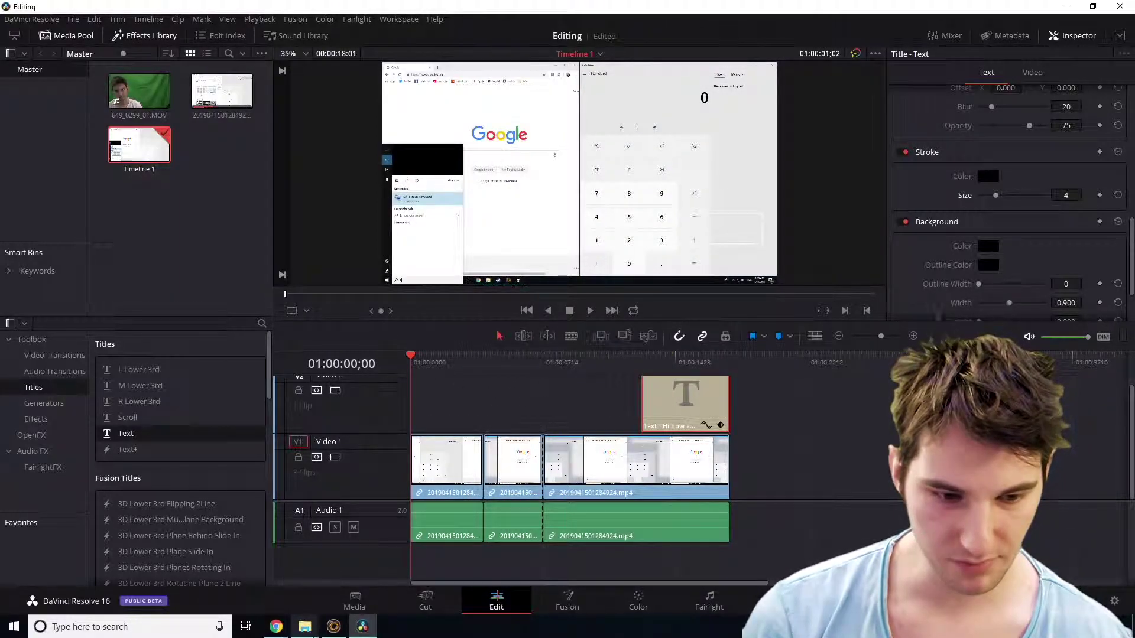
{"action": "mouse_move", "coordinate": [314, 633]}
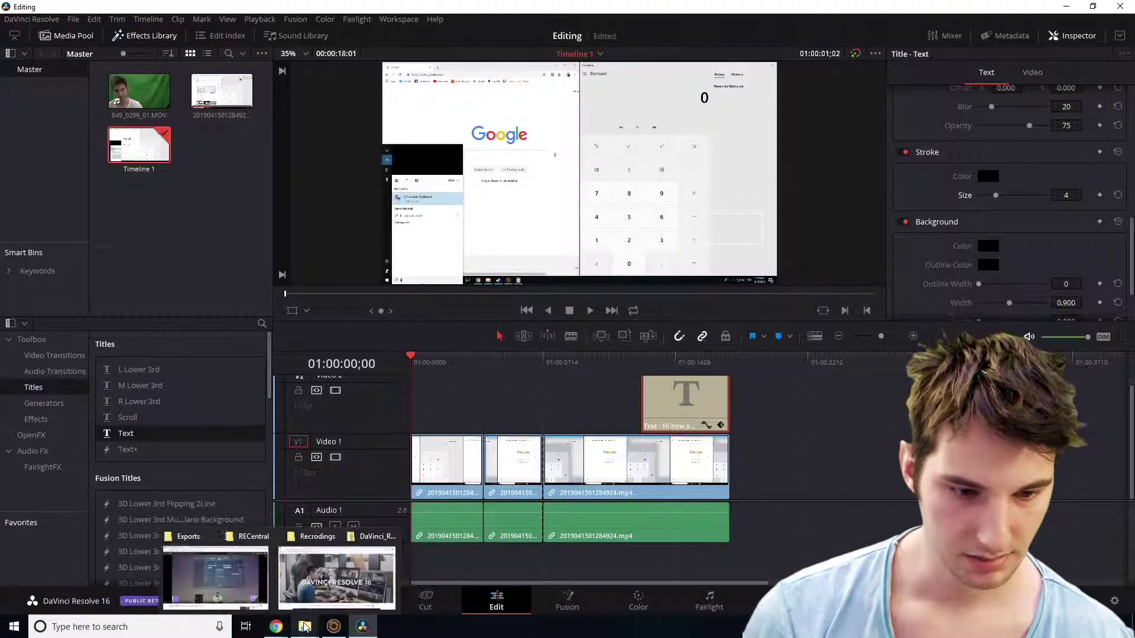
{"action": "left_click", "coordinate": [449, 585]}
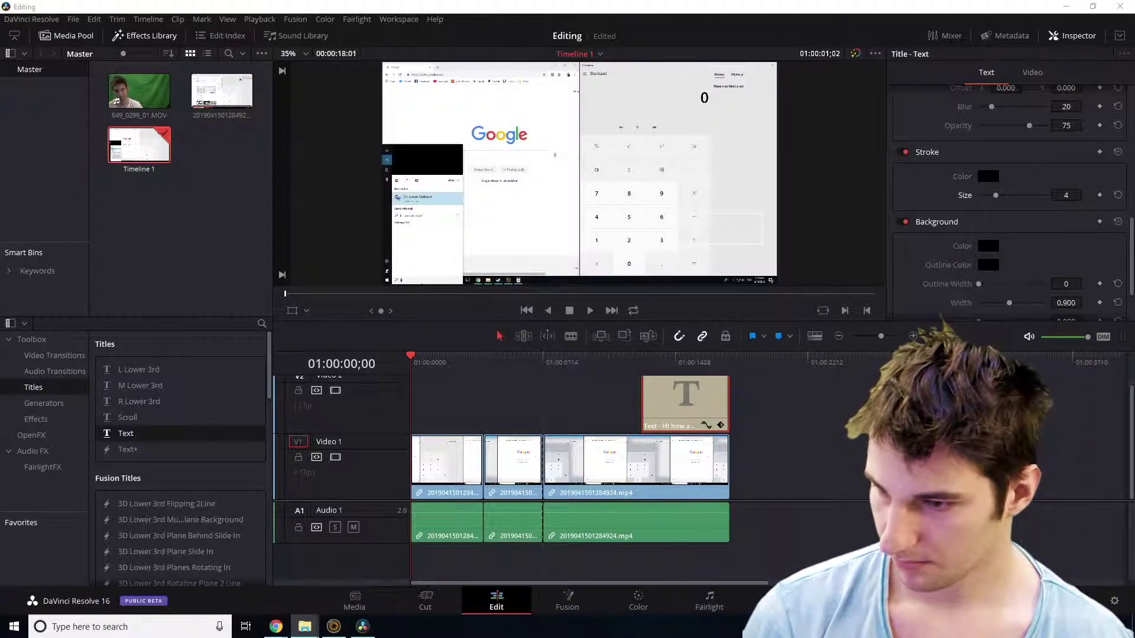
{"action": "left_click_drag", "start_coordinate": [845, 431], "coordinate": [195, 242]}
{"action": "left_click_drag", "start_coordinate": [222, 136], "coordinate": [414, 561]}
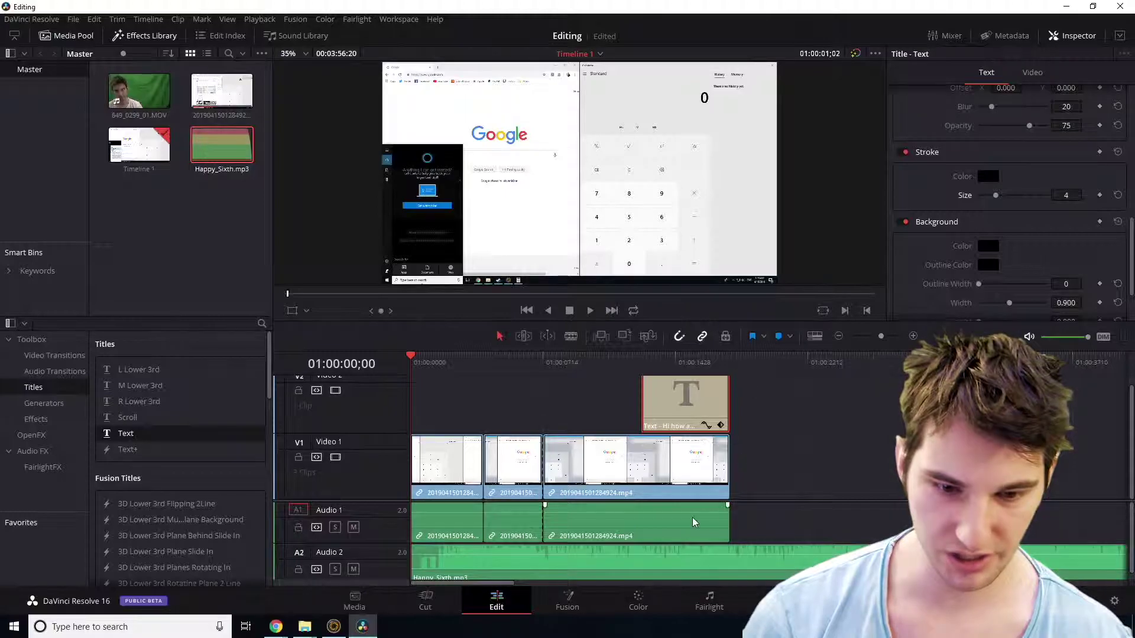
Lower the volume of the Happy_Sixth.mp3 clip on Audio 2 to about -27.91 and play the timeline to check it.
{"action": "key", "text": "space"}
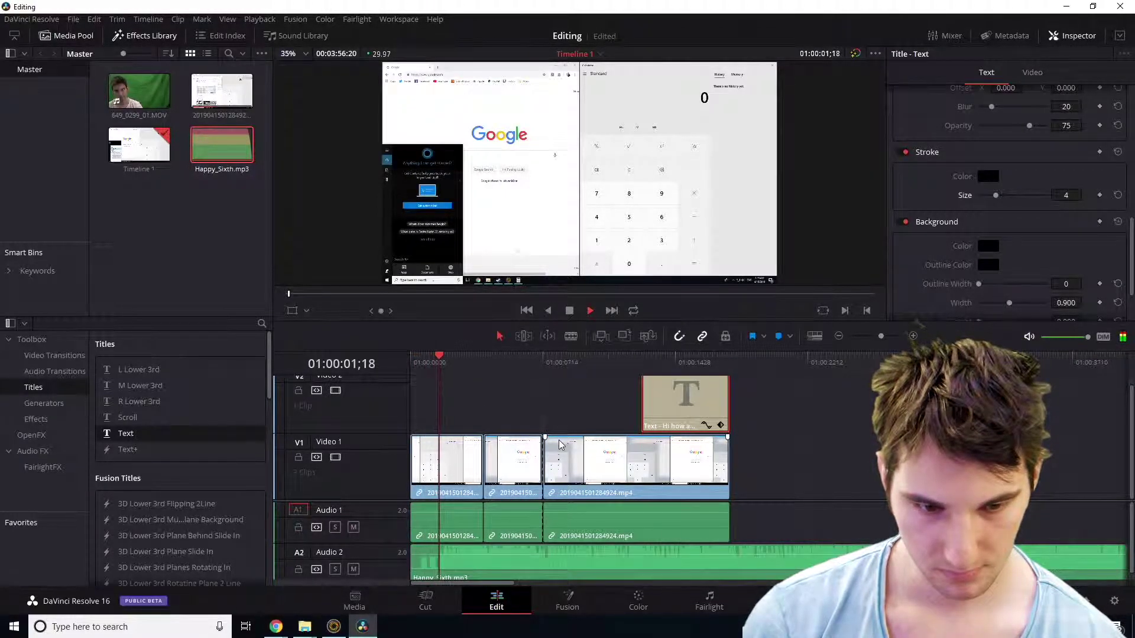
{"action": "key", "text": "space"}
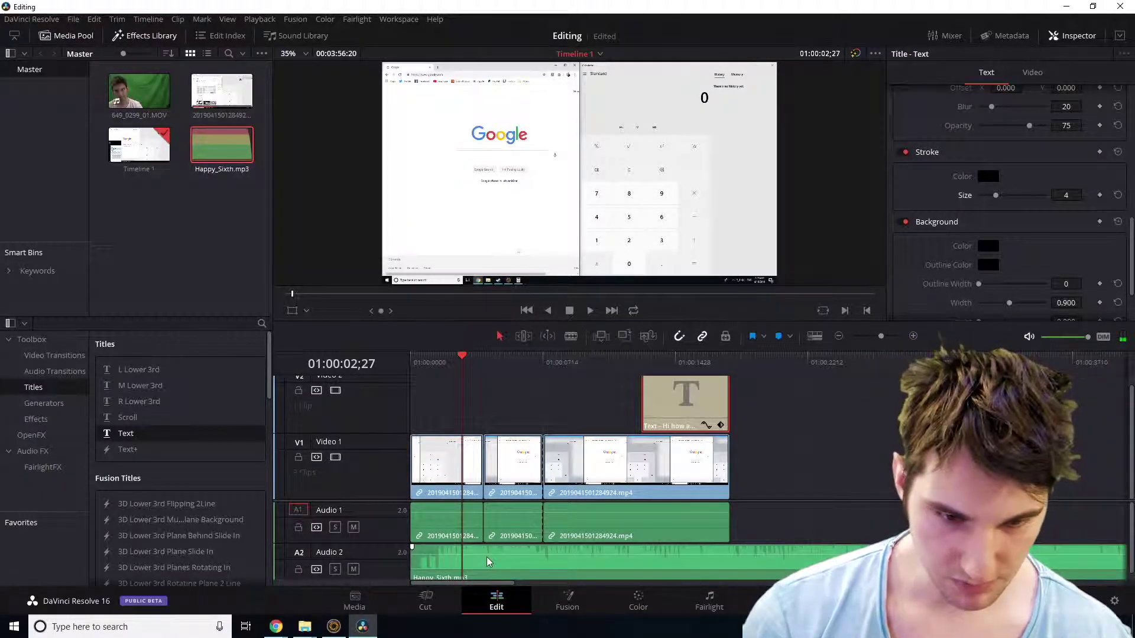
{"action": "left_click_drag", "start_coordinate": [484, 556], "coordinate": [485, 568]}
{"action": "key", "text": "space"}
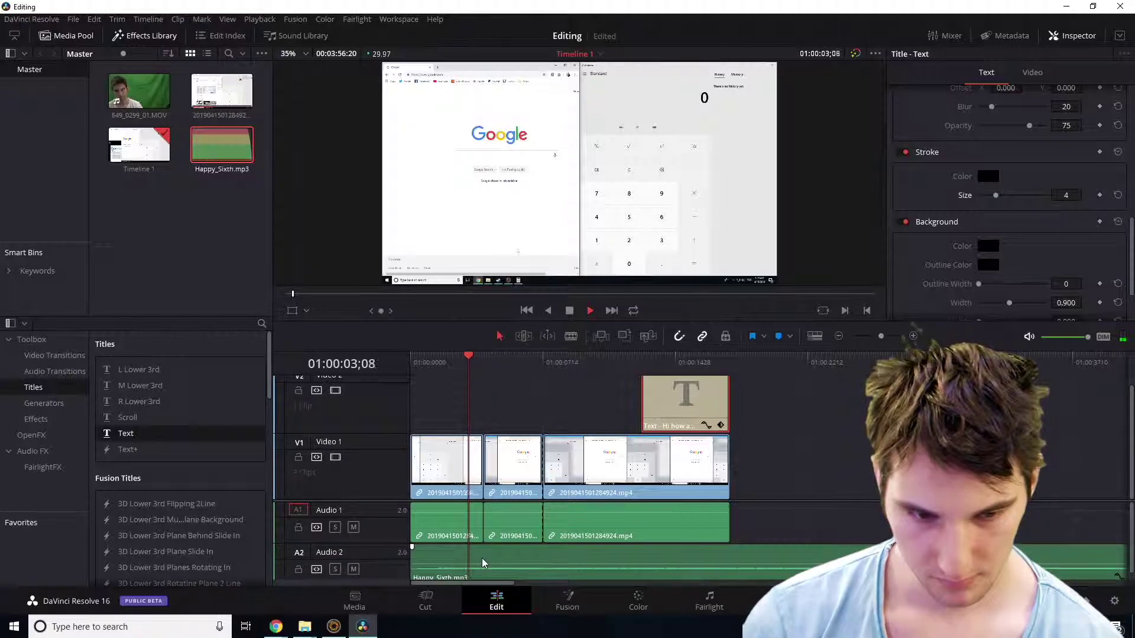
{"action": "key", "text": "space"}
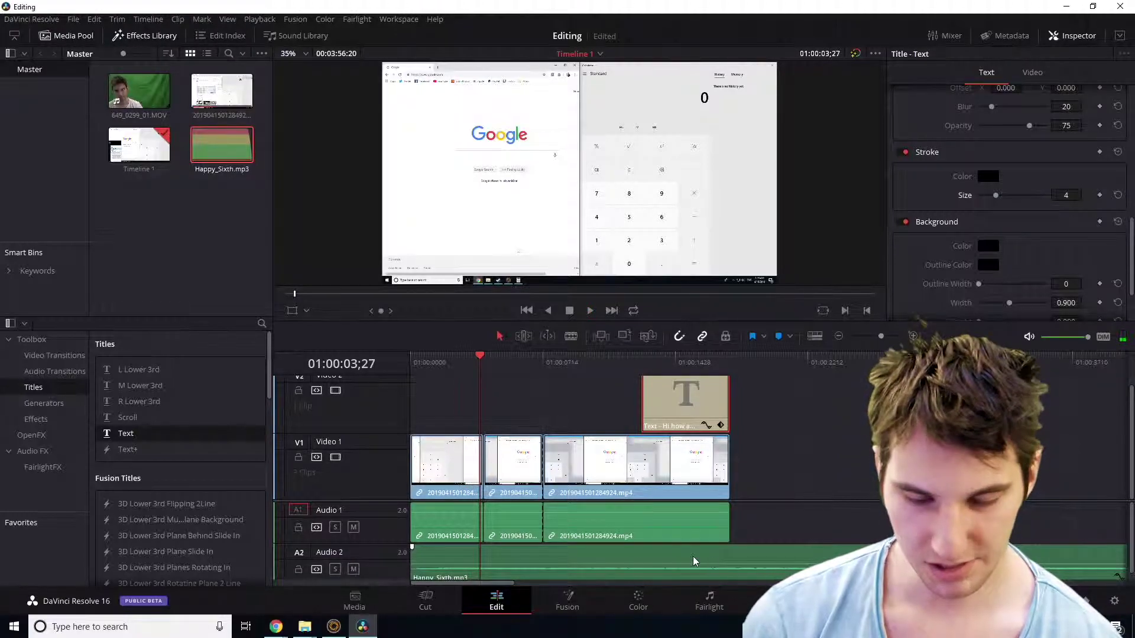
{"action": "left_click", "coordinate": [768, 561]}
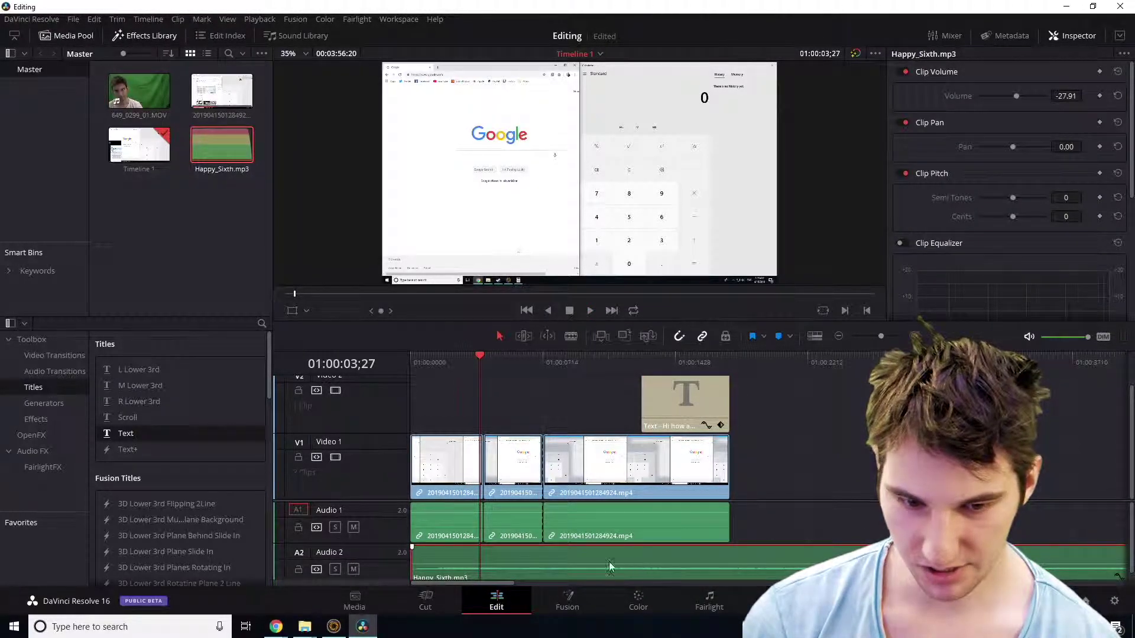
Cut the Happy_Sixth.mp3 clip where the screen-recording video ends and delete the remaining music.
{"action": "left_click_drag", "start_coordinate": [489, 585], "coordinate": [522, 585]}
{"action": "left_click", "coordinate": [686, 360]}
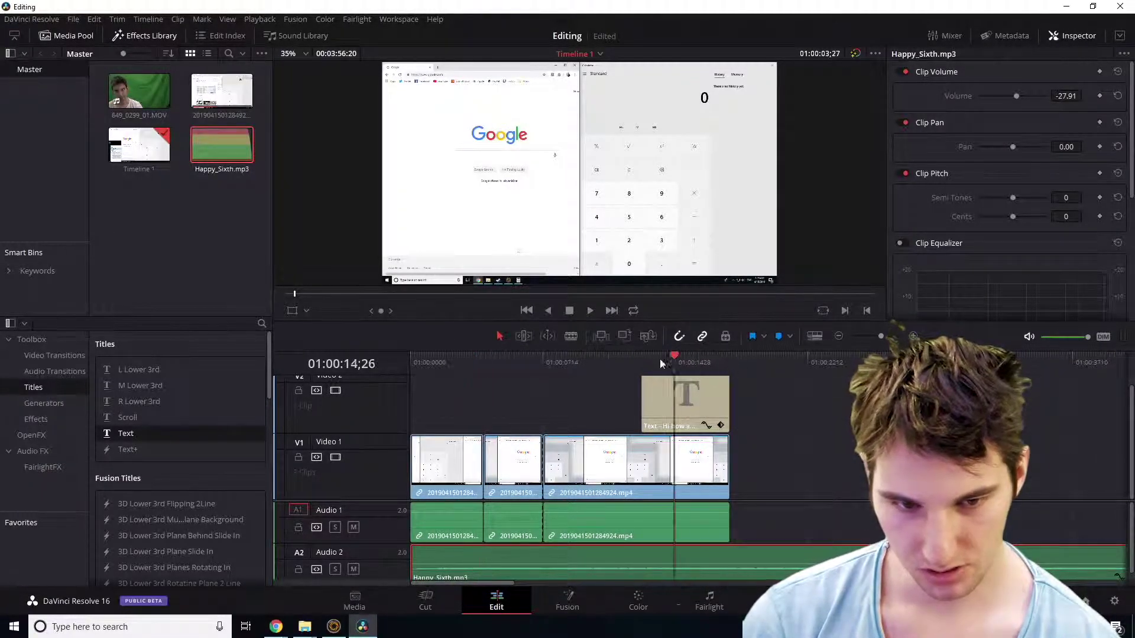
{"action": "left_click", "coordinate": [604, 357]}
{"action": "left_click", "coordinate": [571, 336]}
{"action": "left_click", "coordinate": [732, 549]}
{"action": "key", "text": "a"}
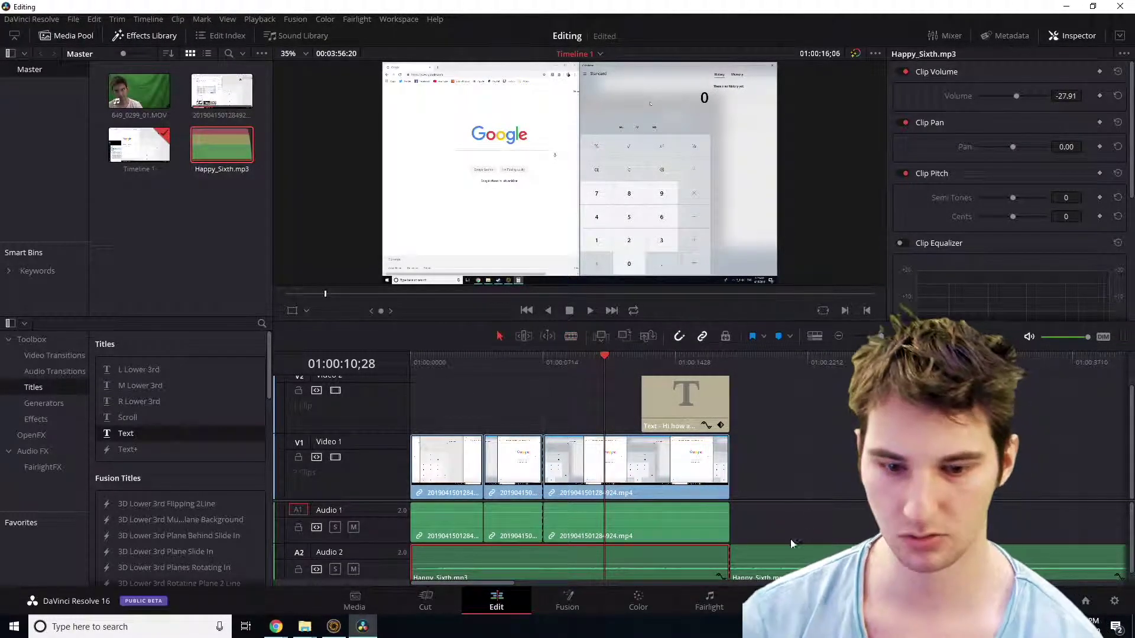
{"action": "left_click", "coordinate": [778, 545]}
{"action": "key", "text": "Delete"}
Place 649_0299_01.MOV on a new Video 3 track at the timeline's start and view it near 01:00:02:15.
{"action": "left_click_drag", "start_coordinate": [588, 367], "coordinate": [495, 399]}
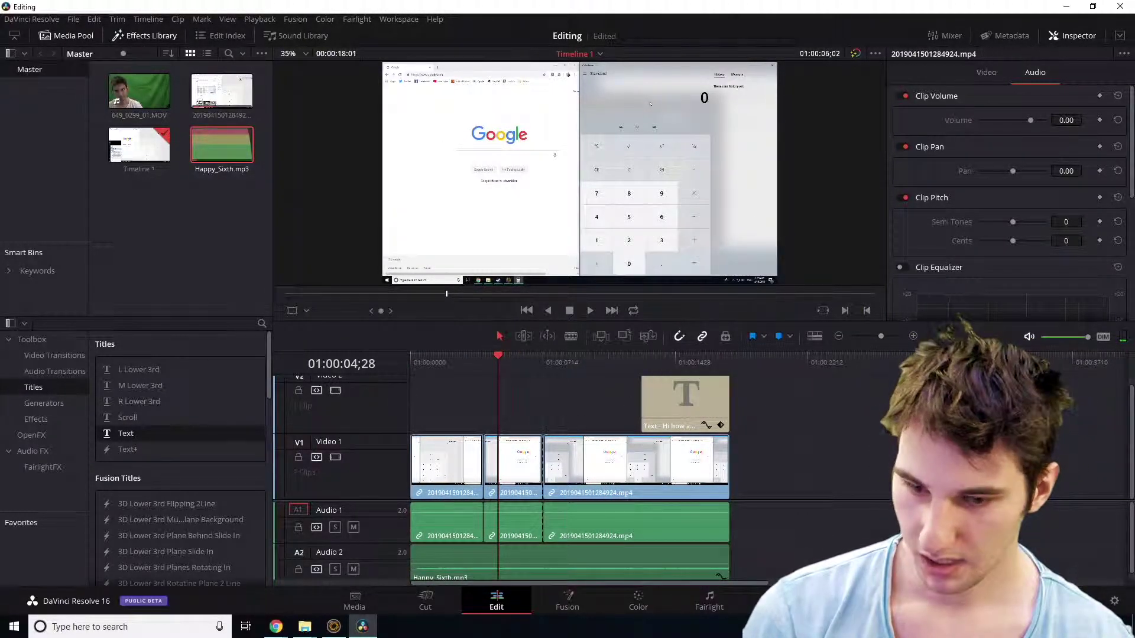
{"action": "left_click", "coordinate": [139, 92]}
{"action": "left_click", "coordinate": [499, 408]}
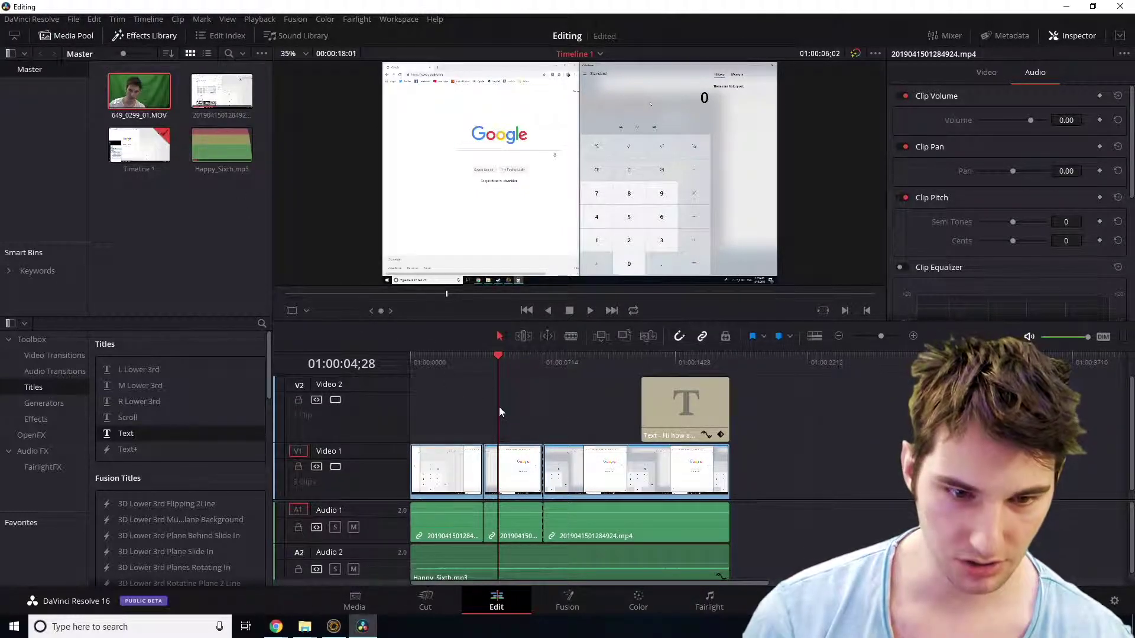
{"action": "left_click_drag", "start_coordinate": [139, 92], "coordinate": [412, 387]}
{"action": "left_click_drag", "start_coordinate": [496, 356], "coordinate": [455, 356]}
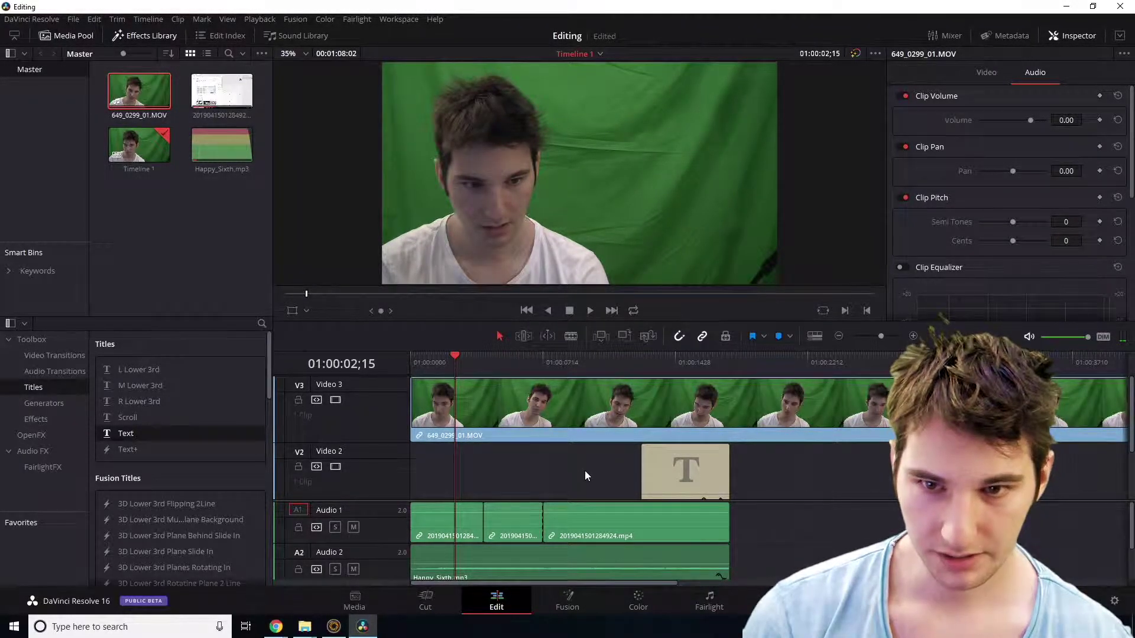
Look through the OpenFX filters in the effects library for a keying effect.
{"action": "left_click", "coordinate": [36, 419]}
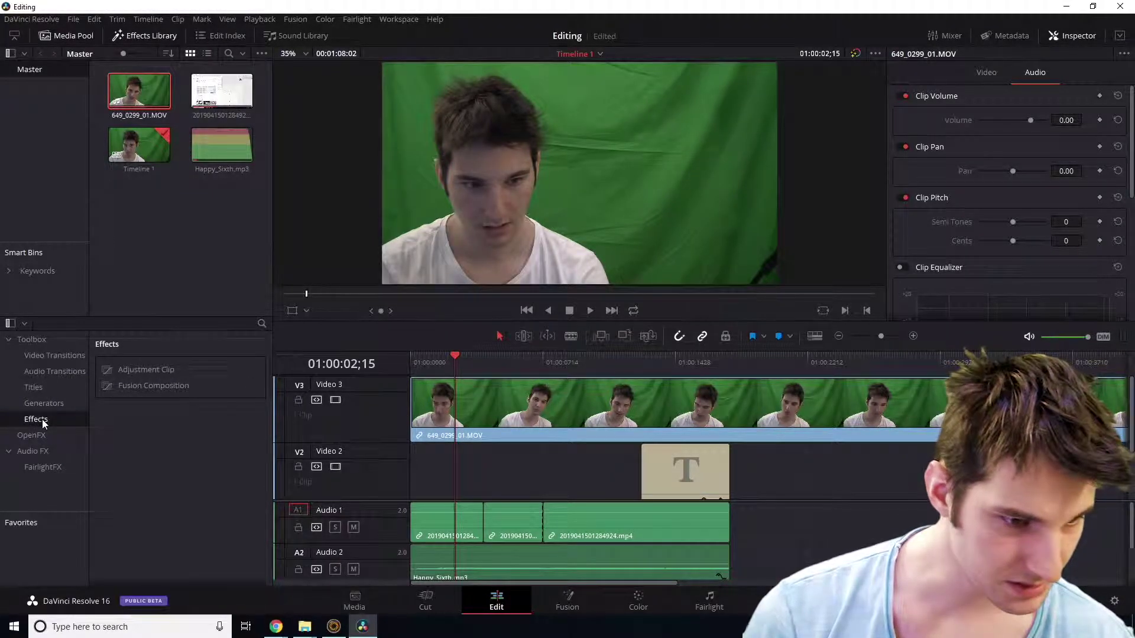
{"action": "left_click", "coordinate": [40, 441]}
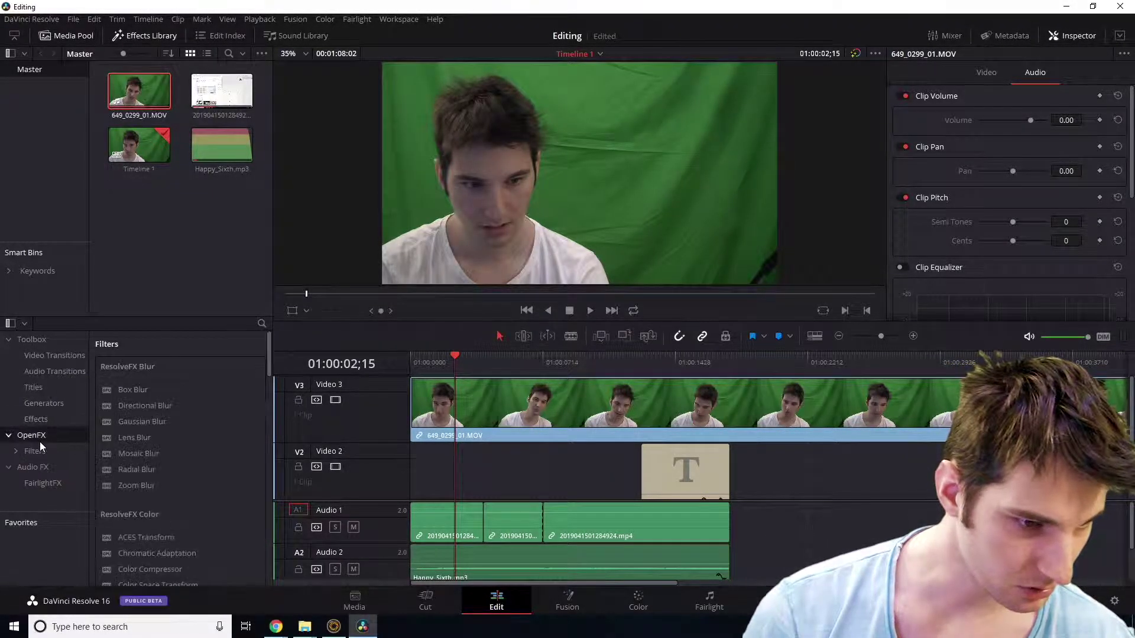
{"action": "scroll", "coordinate": [171, 426], "scroll_direction": "down", "scroll_amount": 2}
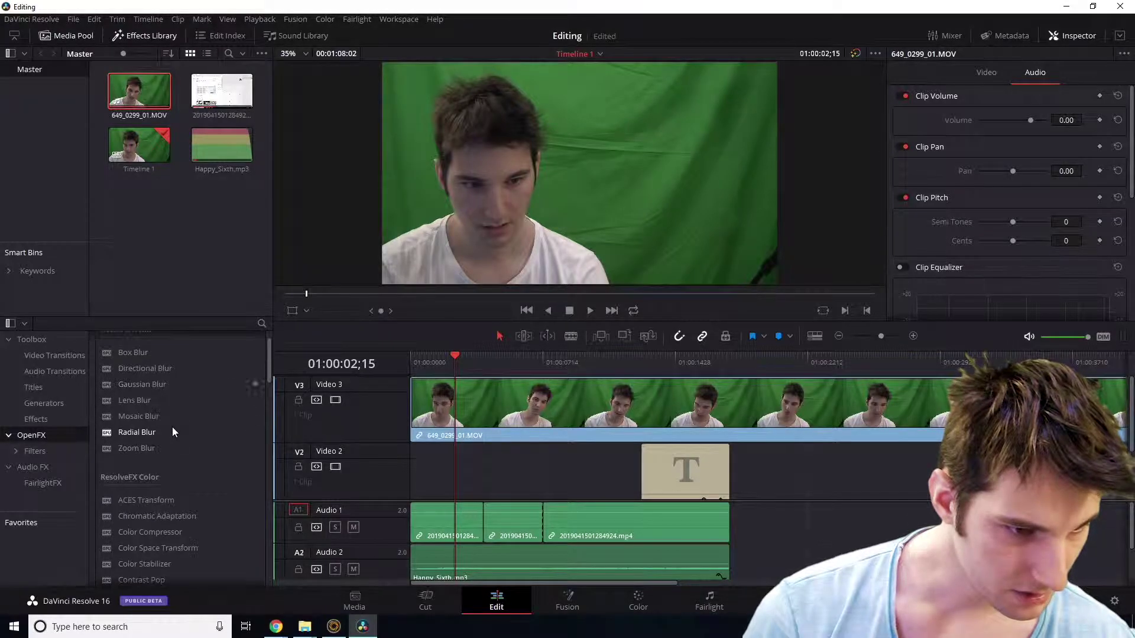
{"action": "scroll", "coordinate": [172, 427], "scroll_direction": "down", "scroll_amount": 4}
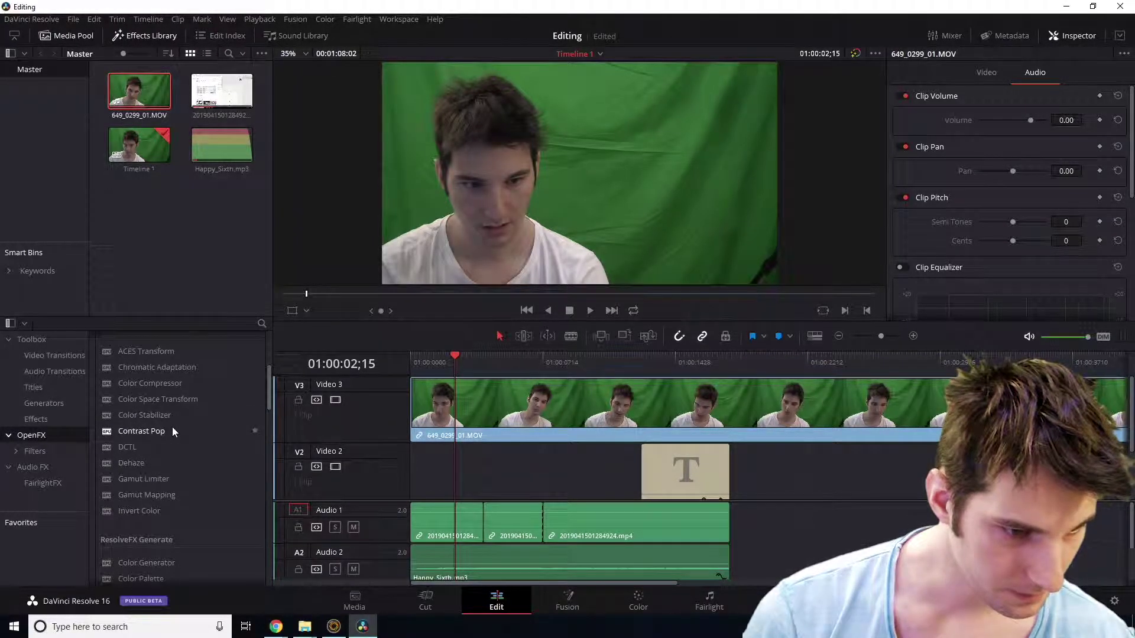
{"action": "scroll", "coordinate": [175, 426], "scroll_direction": "down", "scroll_amount": 7}
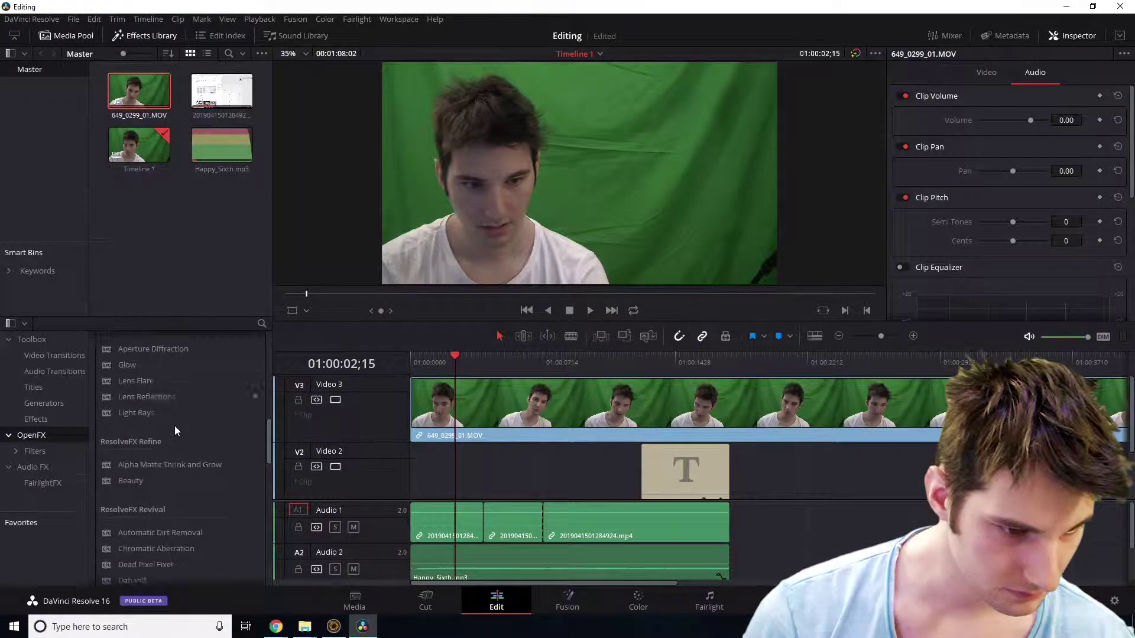
{"action": "scroll", "coordinate": [175, 426], "scroll_direction": "down", "scroll_amount": 7}
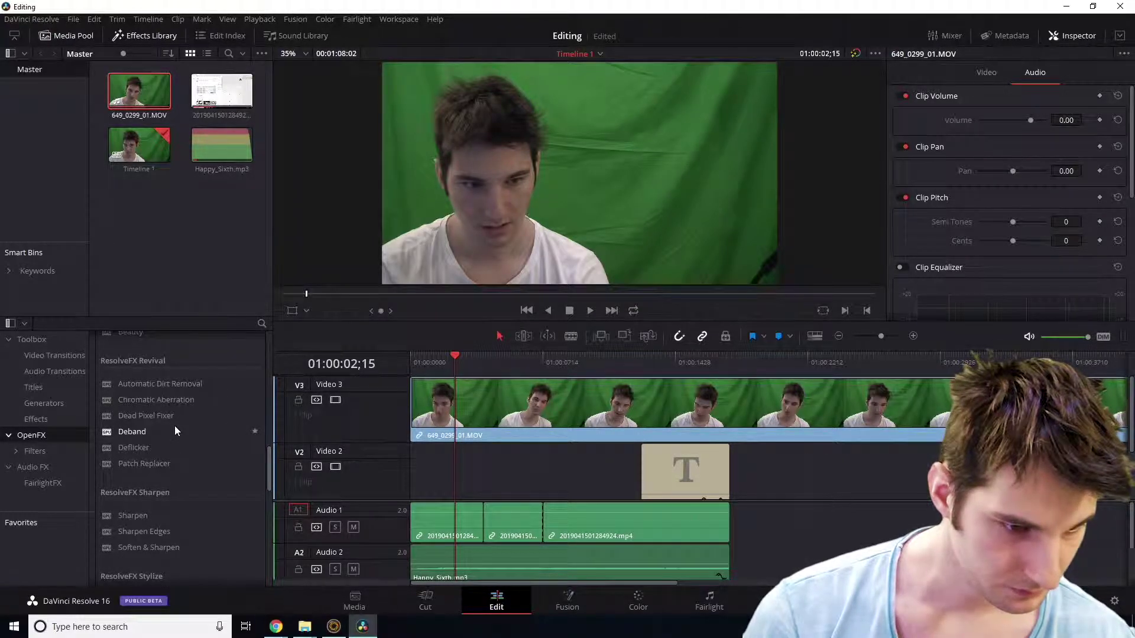
{"action": "scroll", "coordinate": [175, 426], "scroll_direction": "down", "scroll_amount": 7}
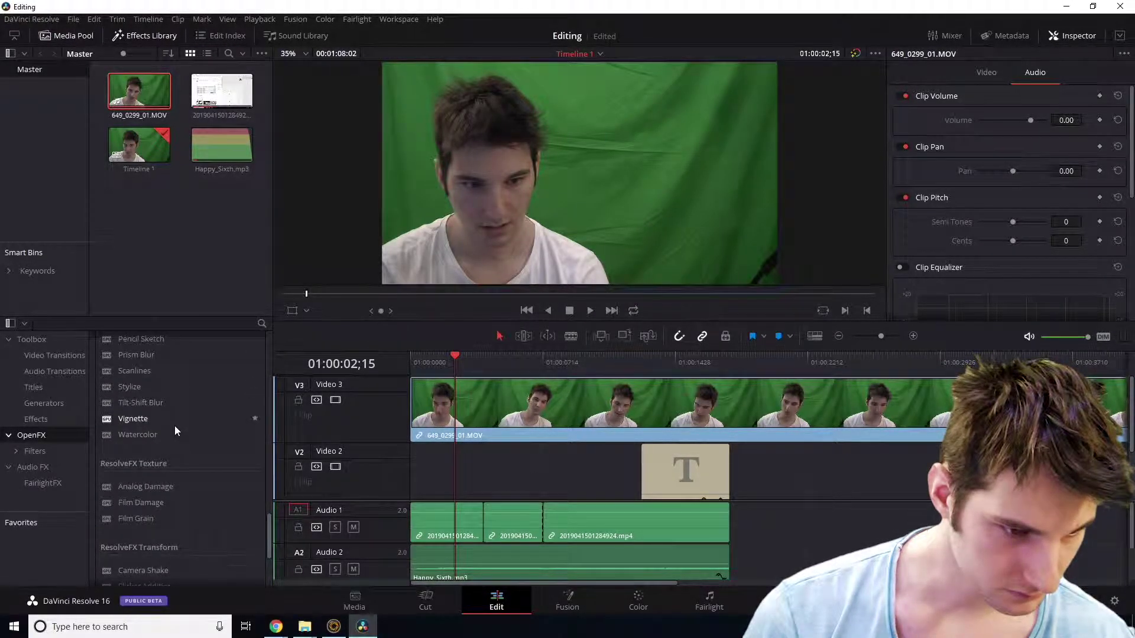
{"action": "scroll", "coordinate": [175, 425], "scroll_direction": "up", "scroll_amount": 5}
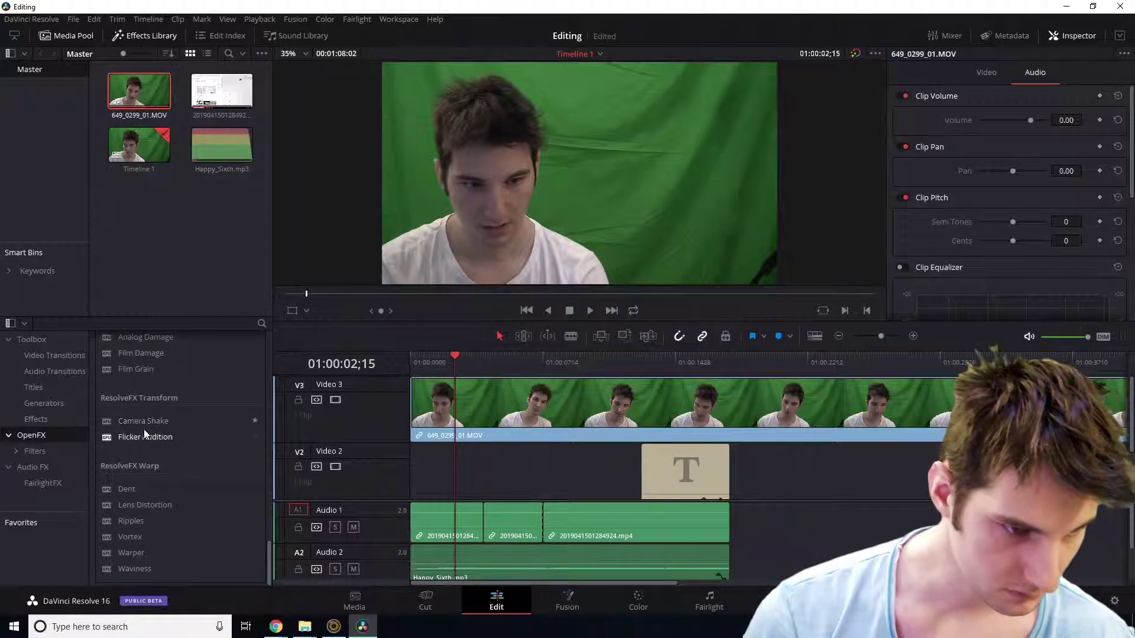
Search the OpenFX filters for "chro".
{"action": "left_click", "coordinate": [262, 323]}
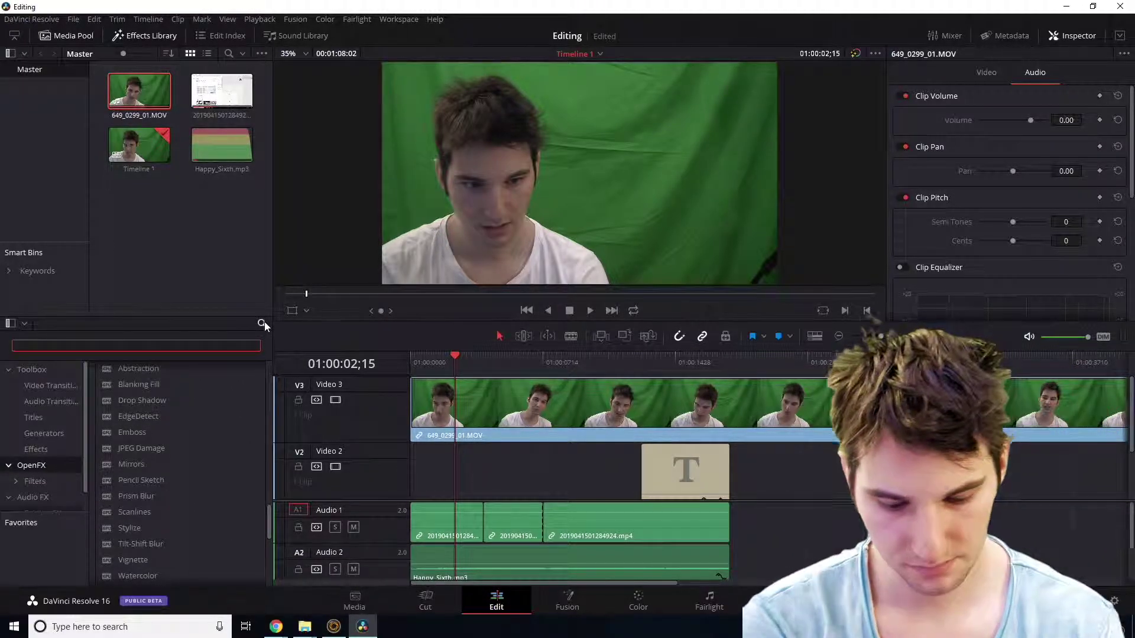
{"action": "type", "text": "hey"}
{"action": "key", "text": "BackSpace"}
{"action": "key", "text": "BackSpace"}
{"action": "key", "text": "BackSpace"}
{"action": "type", "text": "key"}
{"action": "key", "text": "BackSpace"}
{"action": "key", "text": "BackSpace"}
{"action": "key", "text": "BackSpace"}
{"action": "type", "text": "chro"}
Try the Chromatic Aberration filter on the 649_0299_01.MOV clip on Video 3, then undo it.
{"action": "left_click_drag", "start_coordinate": [176, 470], "coordinate": [467, 417]}
{"action": "left_click", "coordinate": [474, 410]}
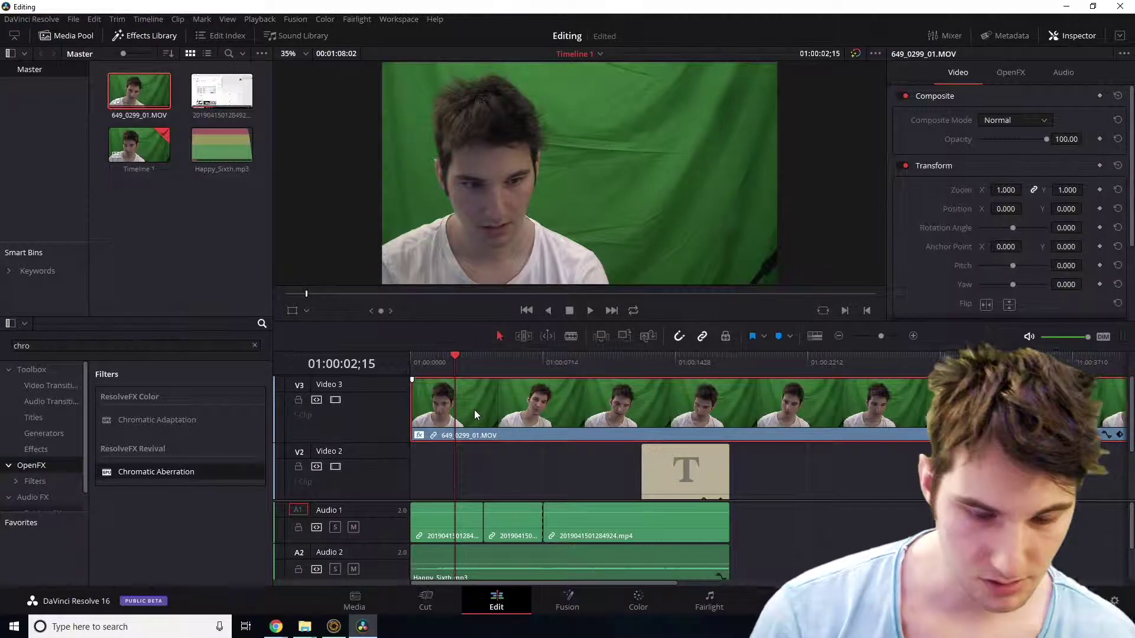
{"action": "key", "text": "ctrl+z"}
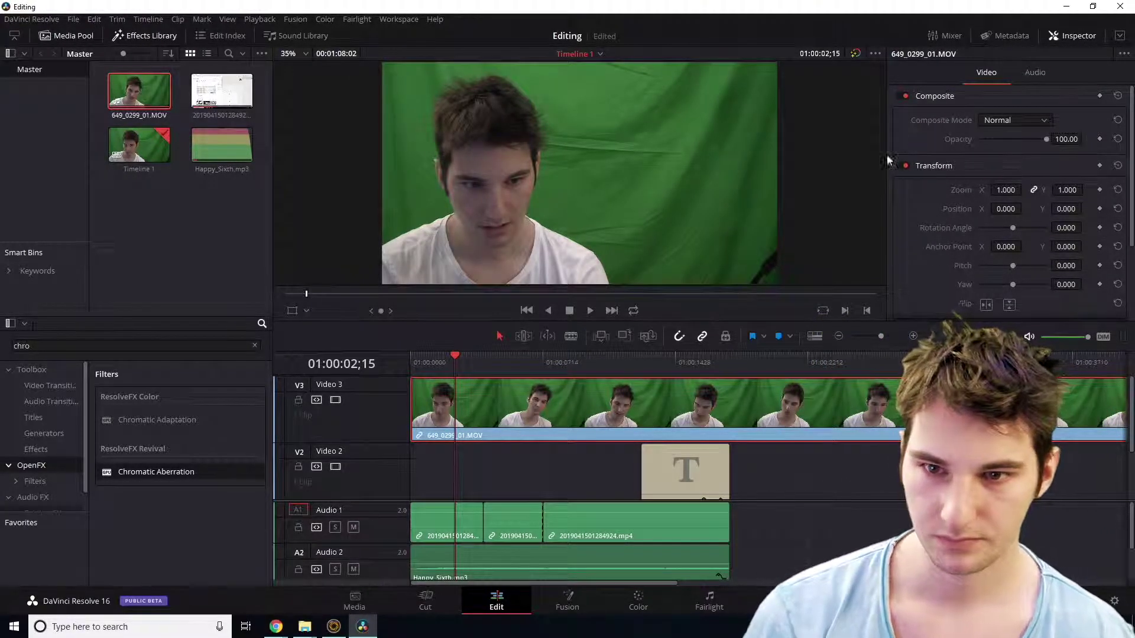
Scale 649_0299_01.MOV to a zoom of about 0.35 and move it to the video frame's upper-right corner, about X 585, Y 302.
{"action": "mouse_move", "coordinate": [462, 363]}
{"action": "left_mouse_down"}
{"action": "mouse_move", "coordinate": [446, 368]}
{"action": "mouse_move", "coordinate": [467, 365]}
{"action": "left_mouse_up"}
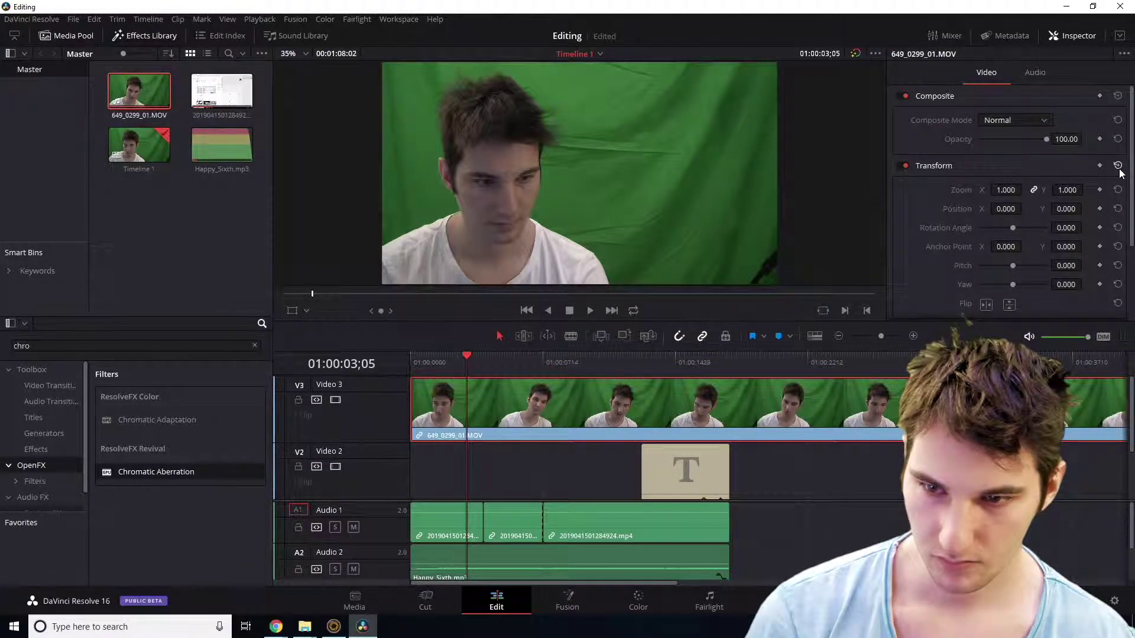
{"action": "left_click", "coordinate": [292, 311]}
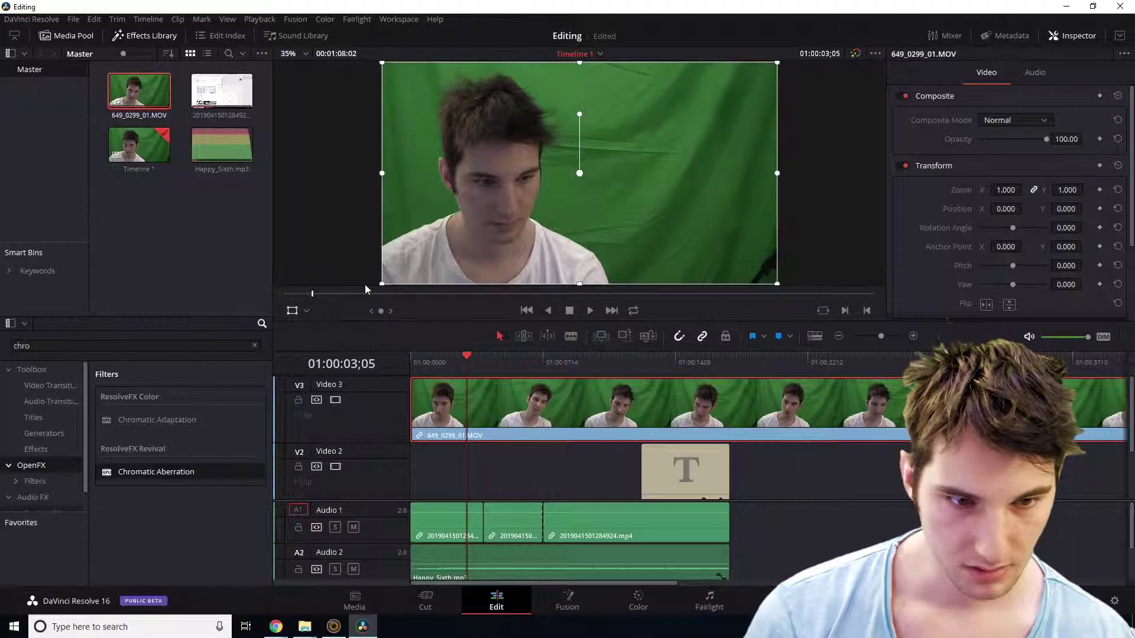
{"action": "left_click_drag", "start_coordinate": [384, 281], "coordinate": [497, 237]}
{"action": "left_click_drag", "start_coordinate": [595, 202], "coordinate": [698, 251]}
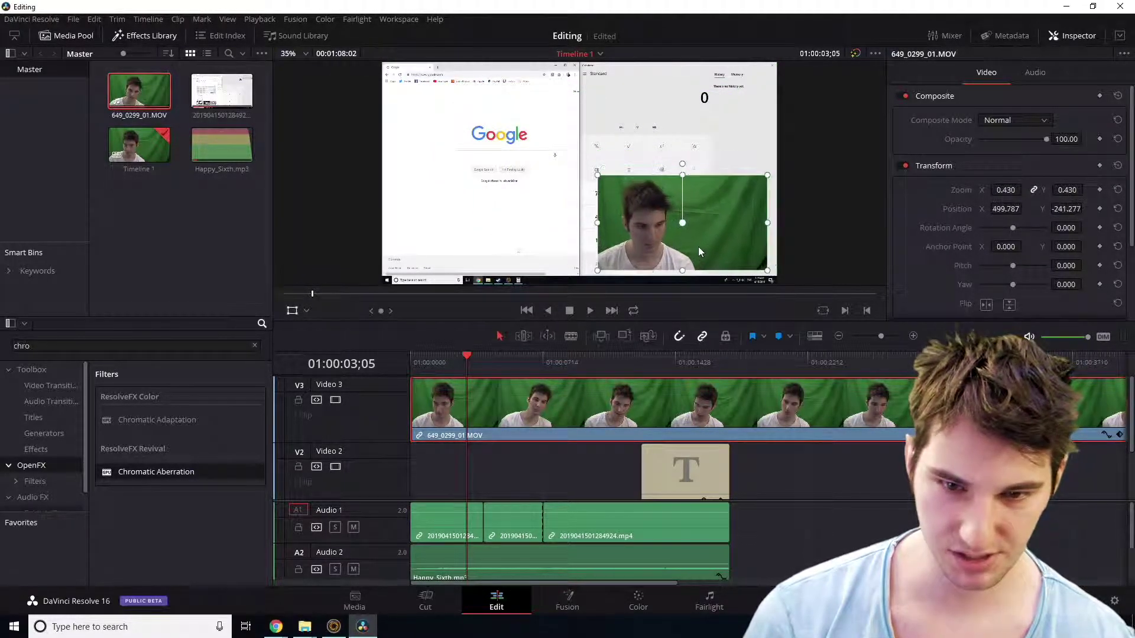
{"action": "left_click", "coordinate": [255, 347]}
{"action": "left_click_drag", "start_coordinate": [598, 175], "coordinate": [615, 190]}
{"action": "left_click_drag", "start_coordinate": [682, 223], "coordinate": [700, 111]}
{"action": "left_click", "coordinate": [292, 311]}
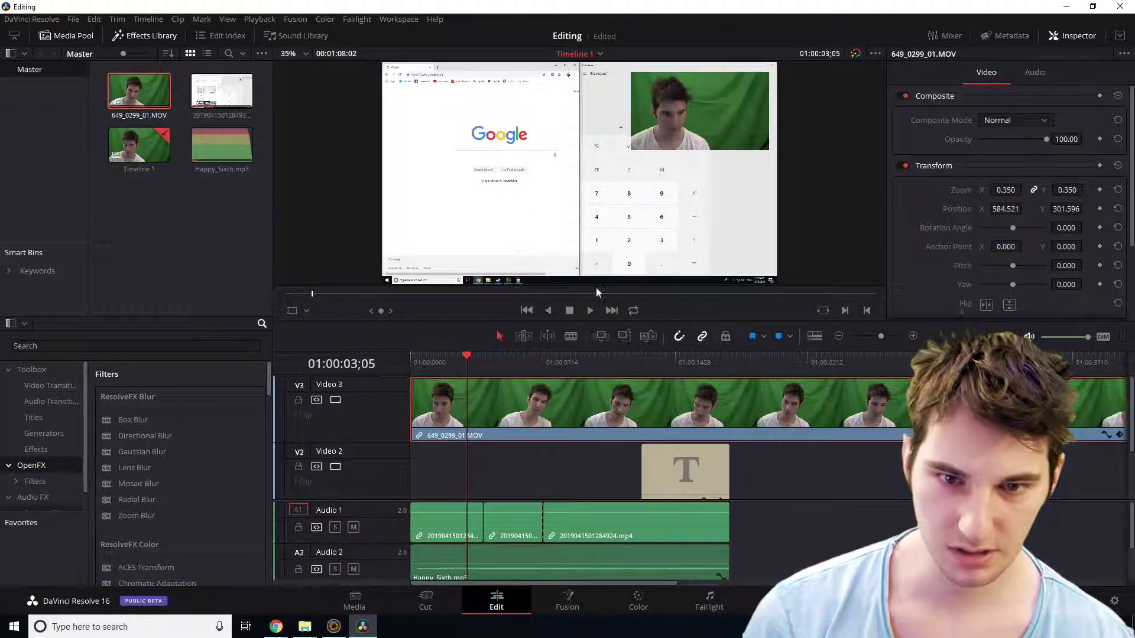
Check the webcam overlay together with the title, and move the playhead to the end of the screen-recording clips.
{"action": "left_click_drag", "start_coordinate": [455, 365], "coordinate": [661, 383]}
{"action": "scroll", "coordinate": [554, 431], "scroll_direction": "down", "scroll_amount": 3}
{"action": "scroll", "coordinate": [572, 438], "scroll_direction": "up", "scroll_amount": 2}
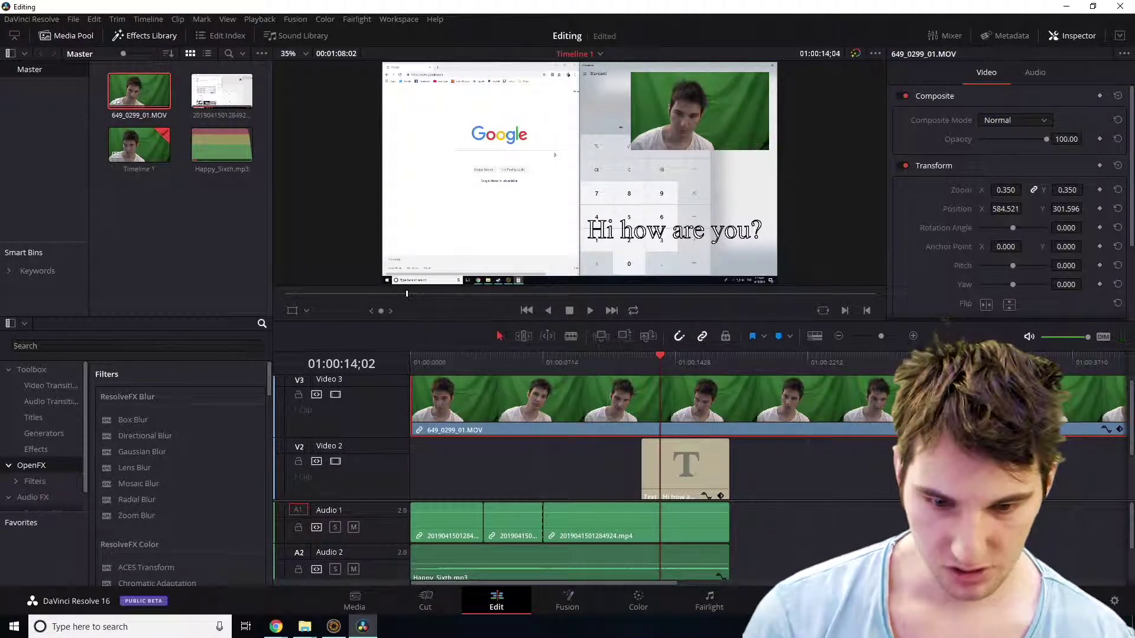
{"action": "left_click", "coordinate": [821, 520]}
{"action": "key", "text": "Down"}
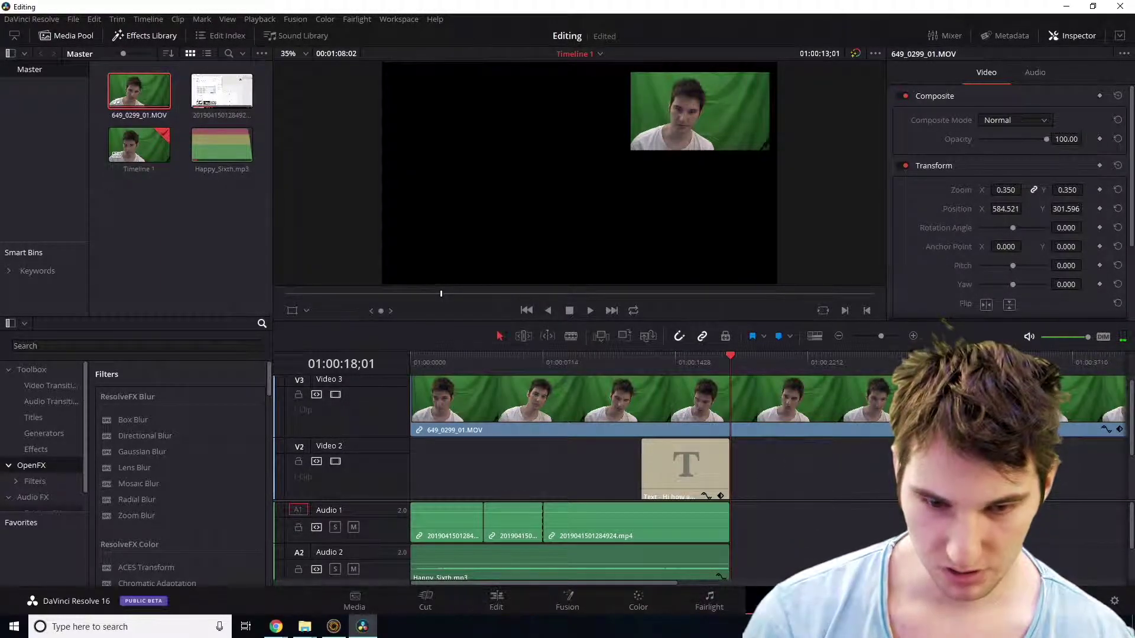
On the Deliver page, choose the YouTube 1080p render preset and set the output location to the Videos folder.
{"action": "key", "text": "shift+8"}
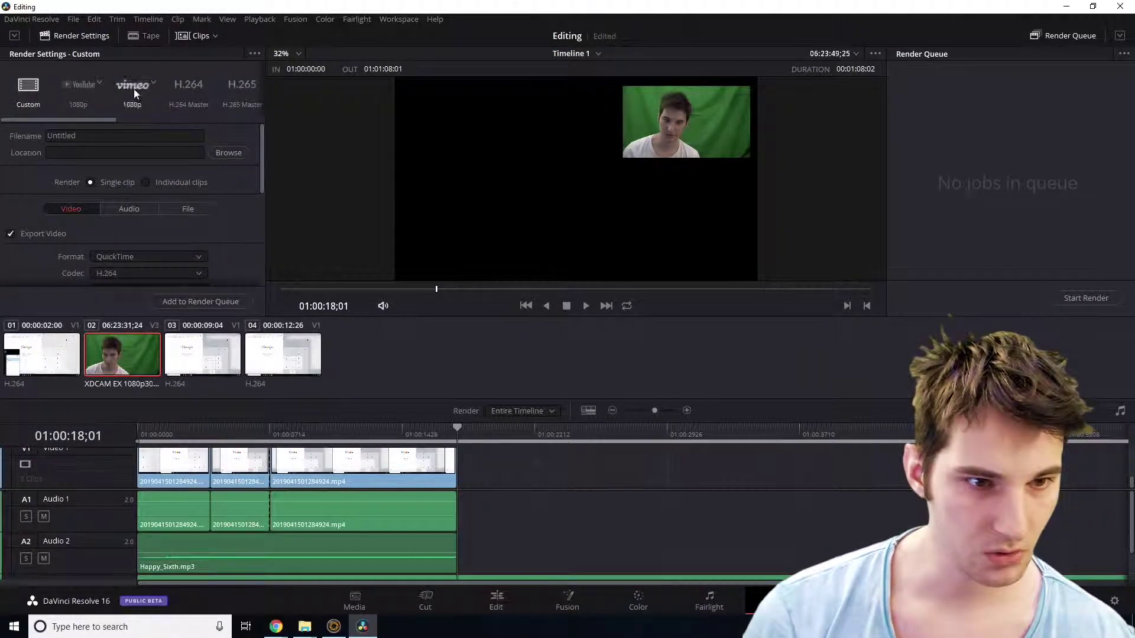
{"action": "left_click", "coordinate": [85, 105]}
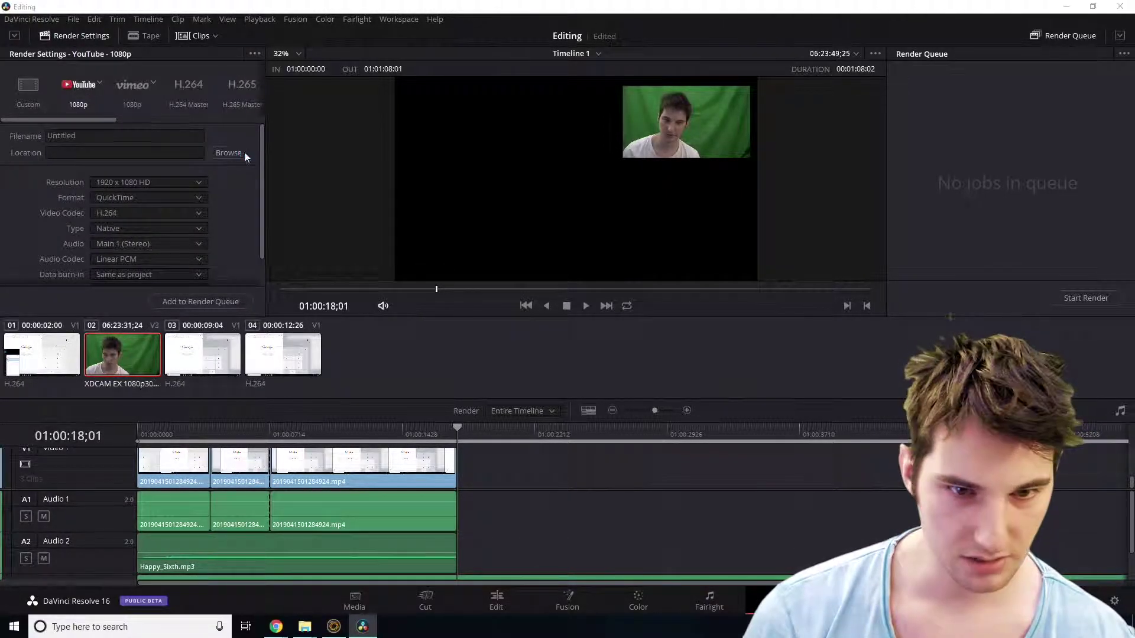
{"action": "left_click", "coordinate": [228, 153]}
{"action": "left_click", "coordinate": [463, 314]}
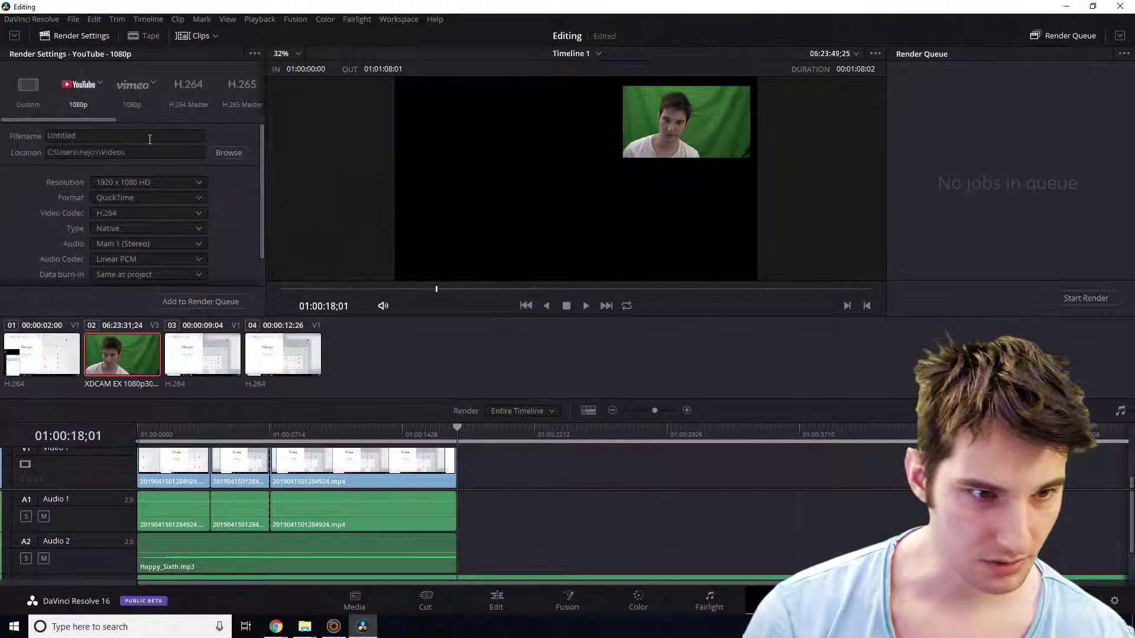
Name the output file Hello and add the job to the render queue.
{"action": "left_click", "coordinate": [149, 136]}
{"action": "type", "text": "Hello"}
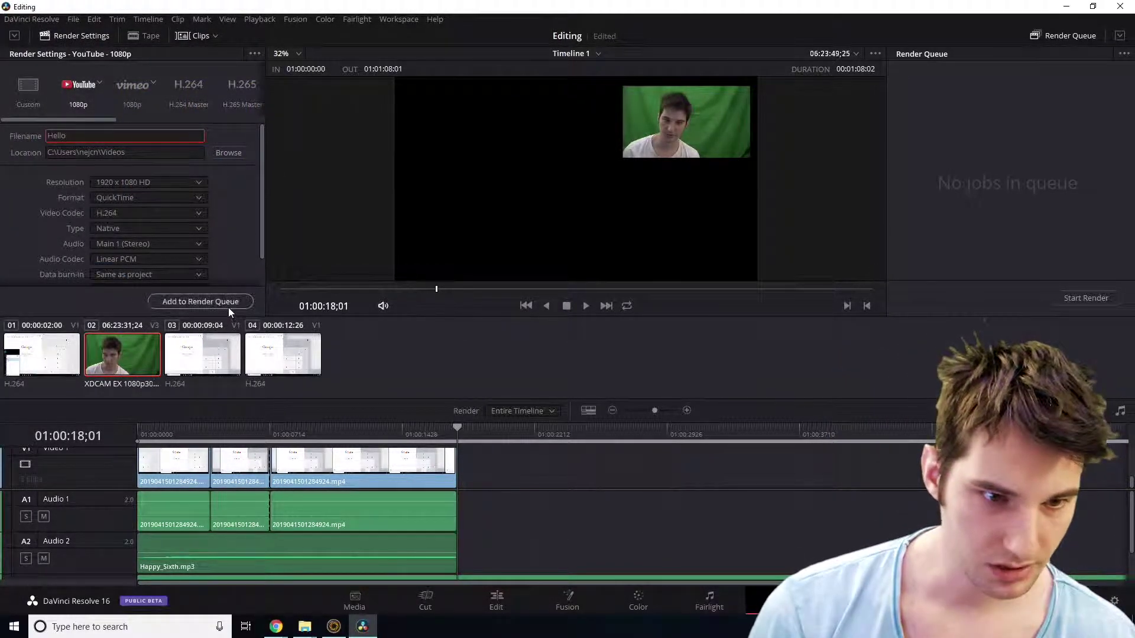
{"action": "left_click", "coordinate": [228, 305]}
Switch the render settings to the Vimeo 1080p preset.
{"action": "left_click", "coordinate": [152, 153]}
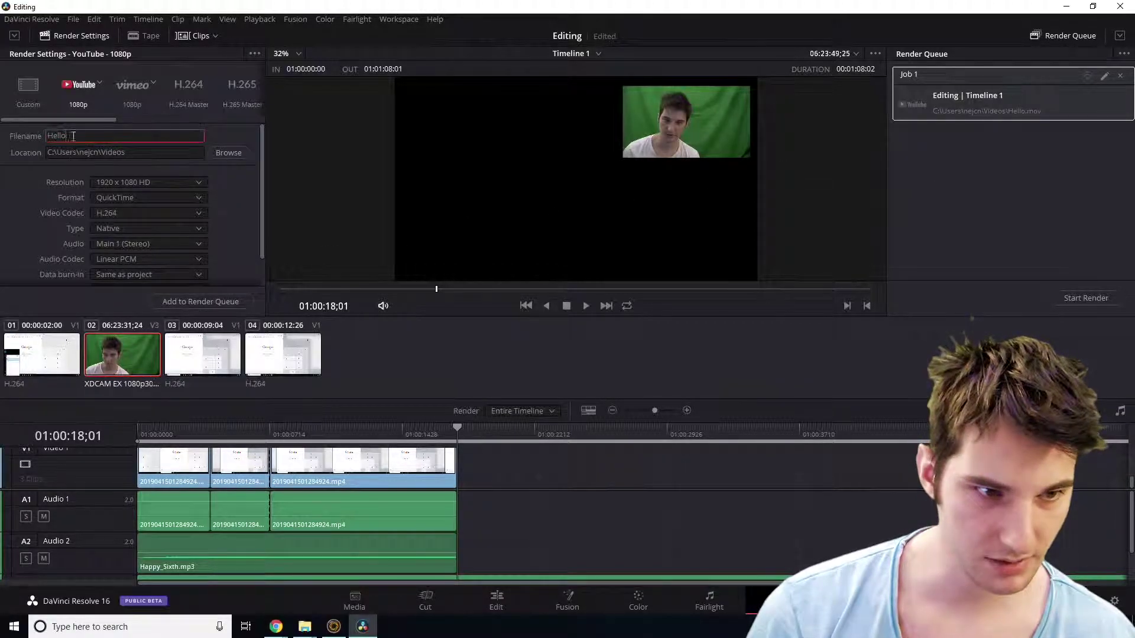
{"action": "left_click", "coordinate": [937, 207]}
{"action": "left_click", "coordinate": [973, 89]}
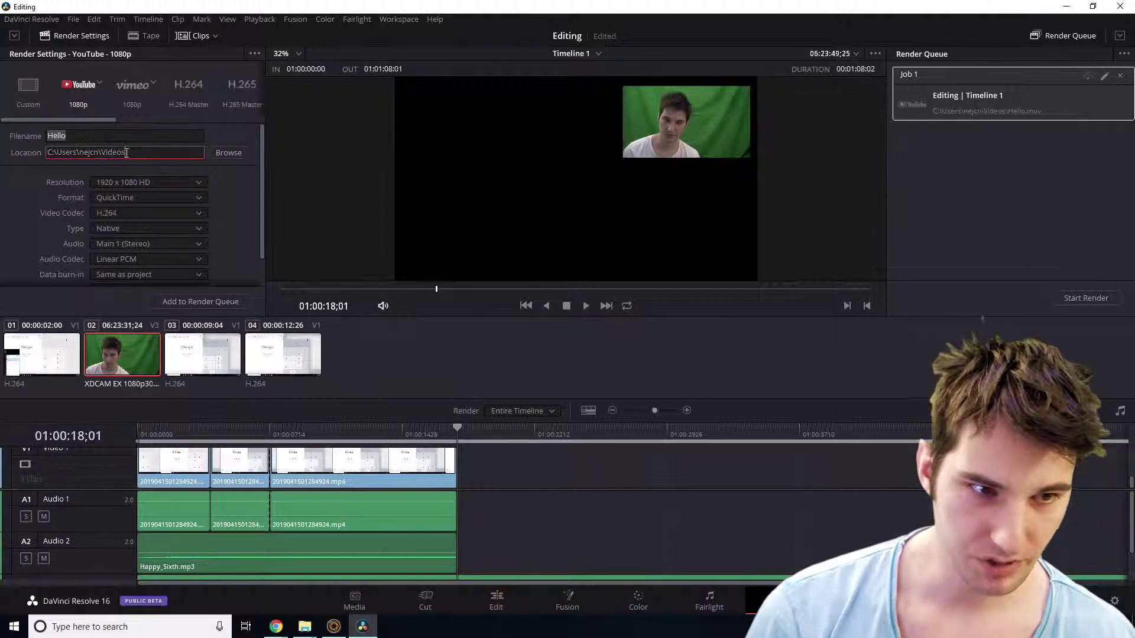
{"action": "left_click", "coordinate": [136, 88]}
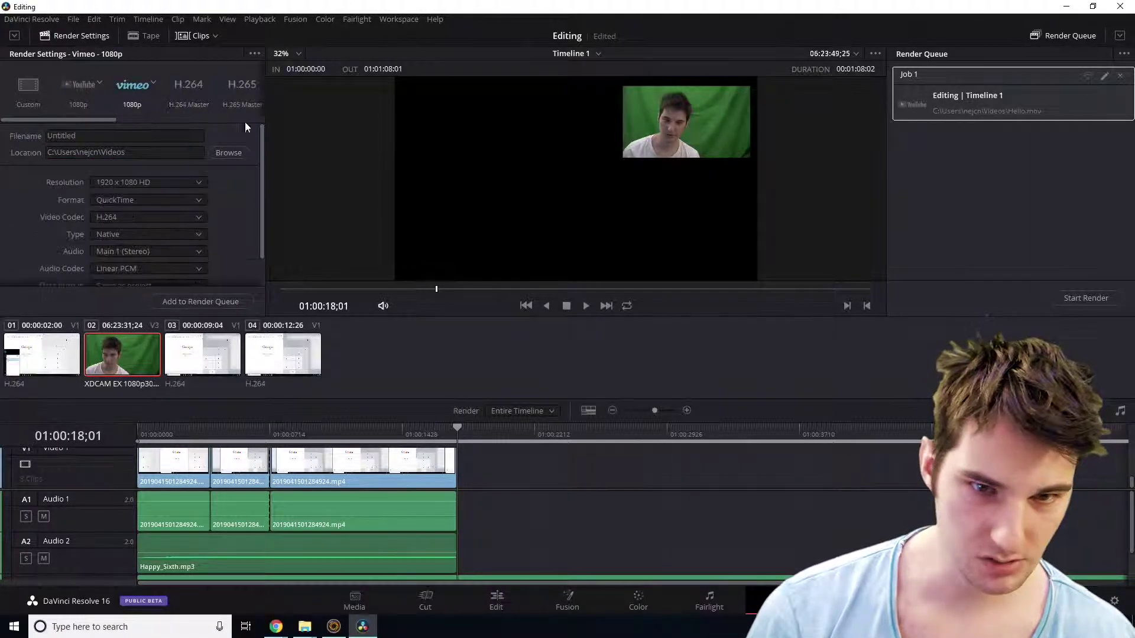